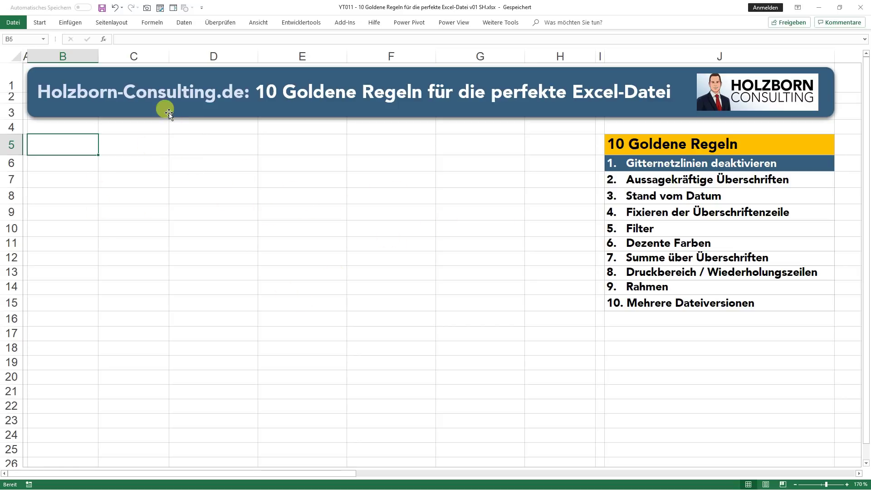
# Switch off Gitternetzlinien in the Ansicht tab so the sheet background is plain white.
pyautogui.click(262, 24)
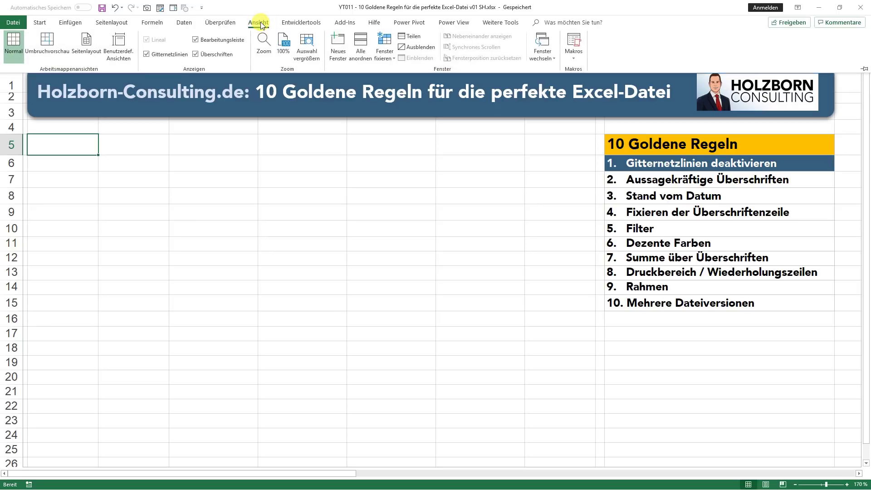
pyautogui.click(151, 53)
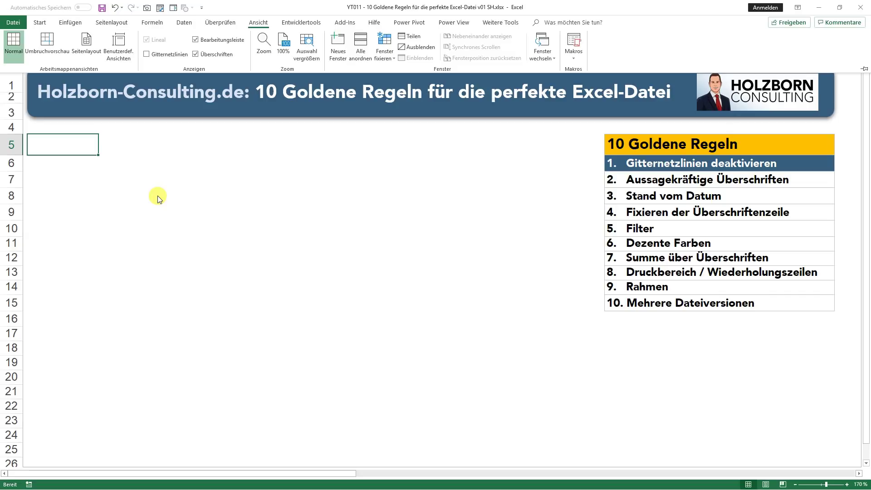
pyautogui.click(89, 157)
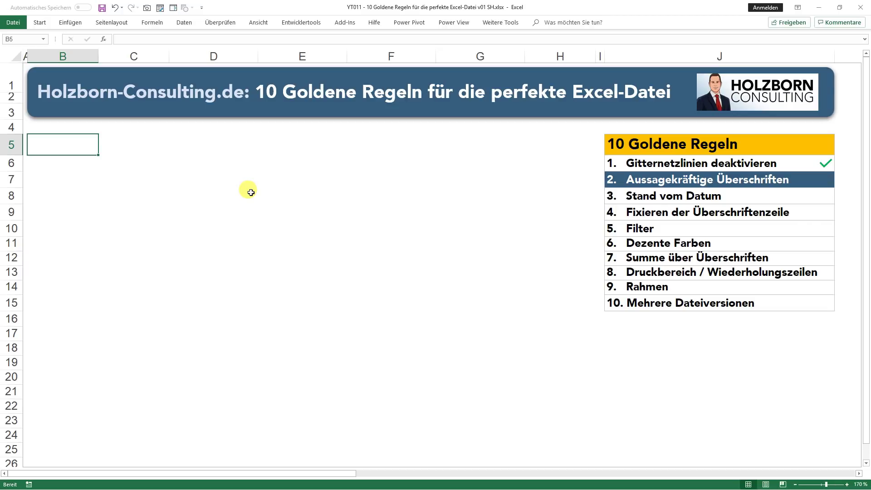
# Enter 'Umsatzentwicklung nach Produkten für die Jahre von 2016 bis 2019' in cell B5.
pyautogui.write('Umsatzentwickl')
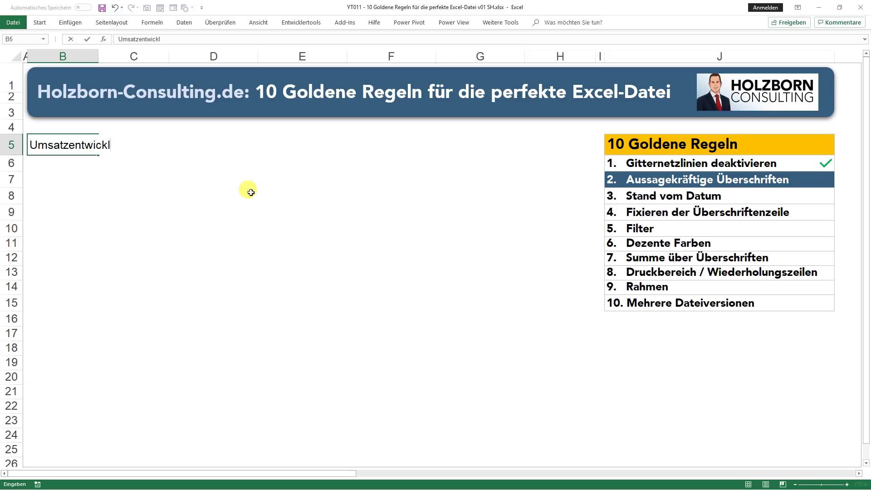
pyautogui.write('ung')
pyautogui.write(' nach Produkten für die Jahre ')
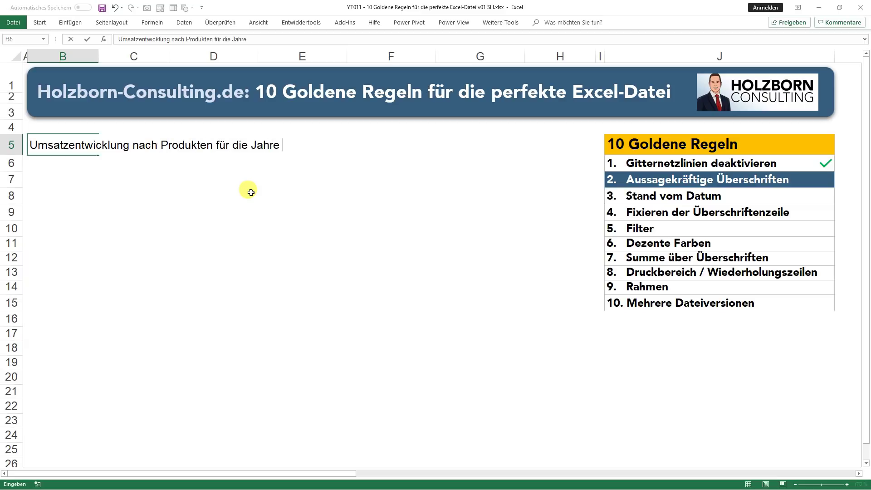
pyautogui.write('von 2016 bis 2019')
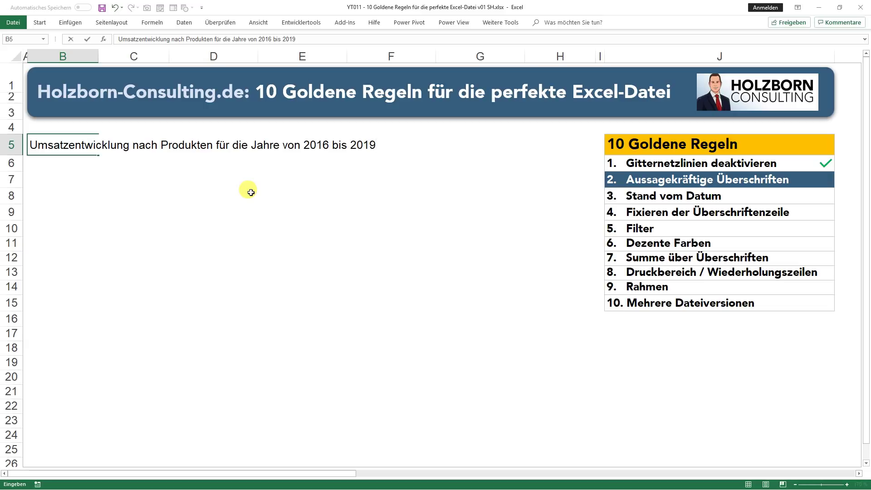
pyautogui.press('Return')
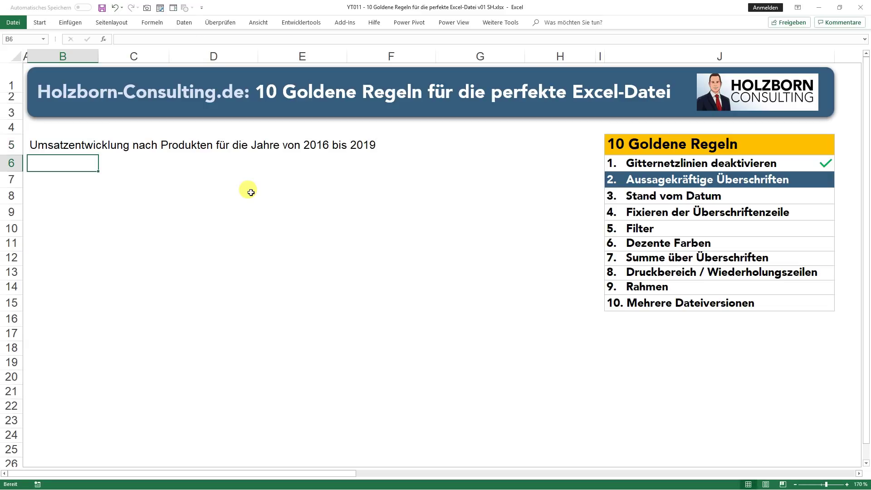
pyautogui.press('Up')
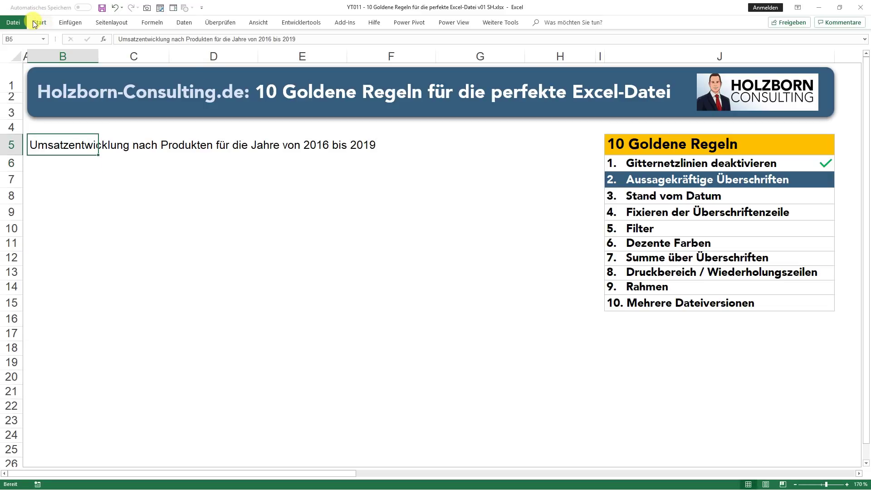
# Format the B5 heading bold at font size 14.
pyautogui.click(39, 23)
pyautogui.click(159, 40)
pyautogui.click(151, 90)
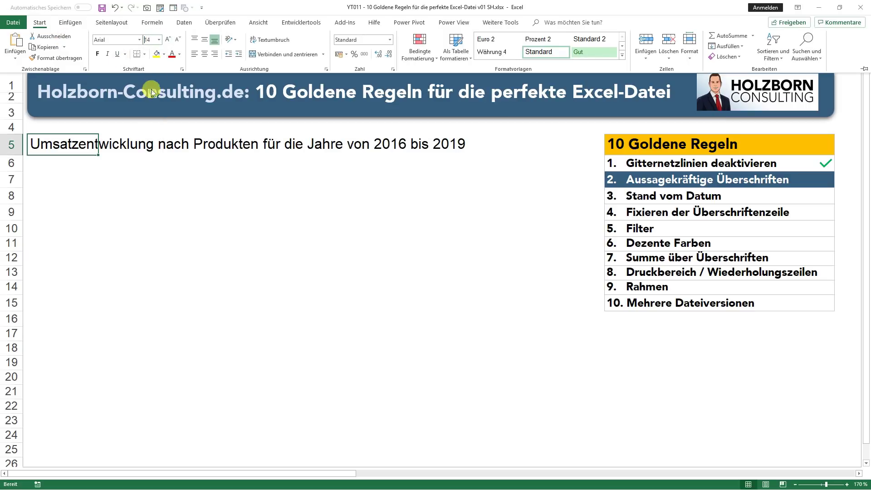
pyautogui.click(98, 54)
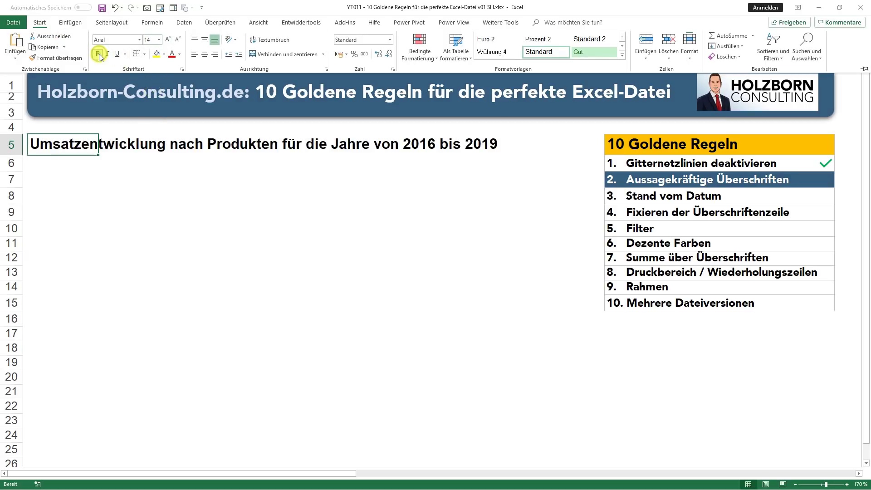
pyautogui.click(80, 168)
pyautogui.click(80, 165)
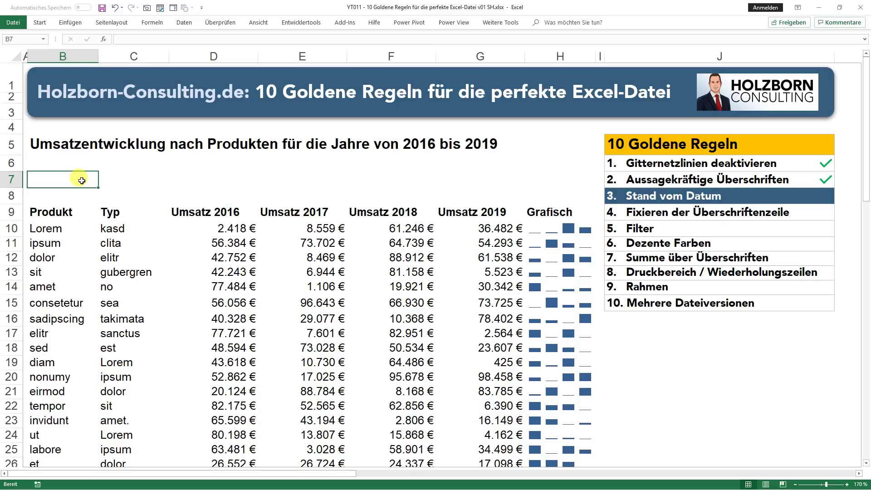
# Enter 'Stand: 17.02.2019' in cell B7, correcting the mistyped year.
pyautogui.write('Stand: 17.02.2019')
pyautogui.press('Return')
pyautogui.click(82, 181)
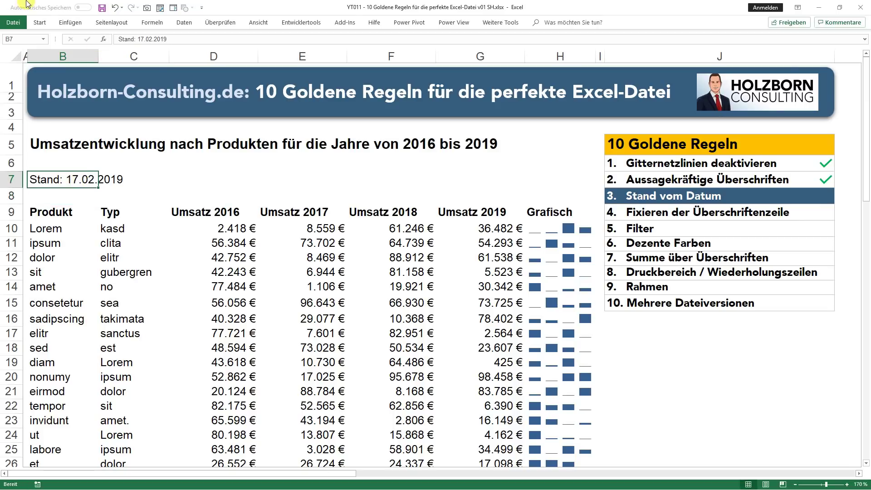
# Shrink the B7 date text to font size 8.
pyautogui.click(40, 22)
pyautogui.click(159, 40)
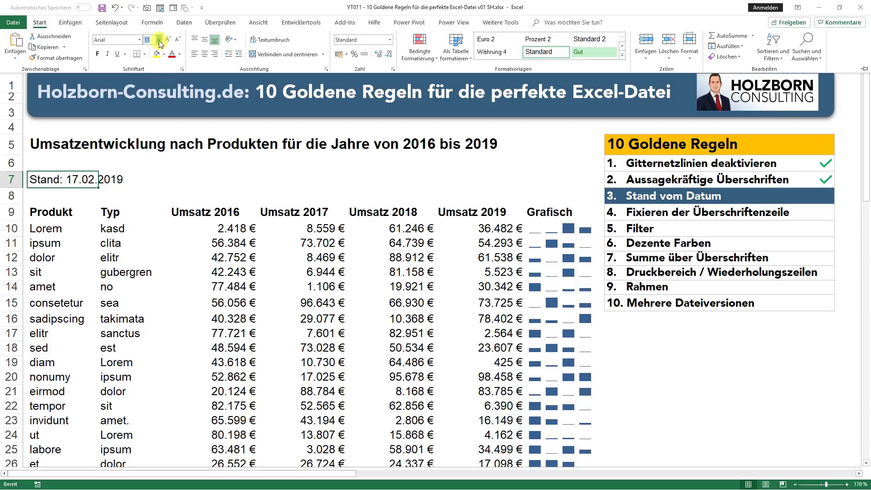
pyautogui.click(153, 53)
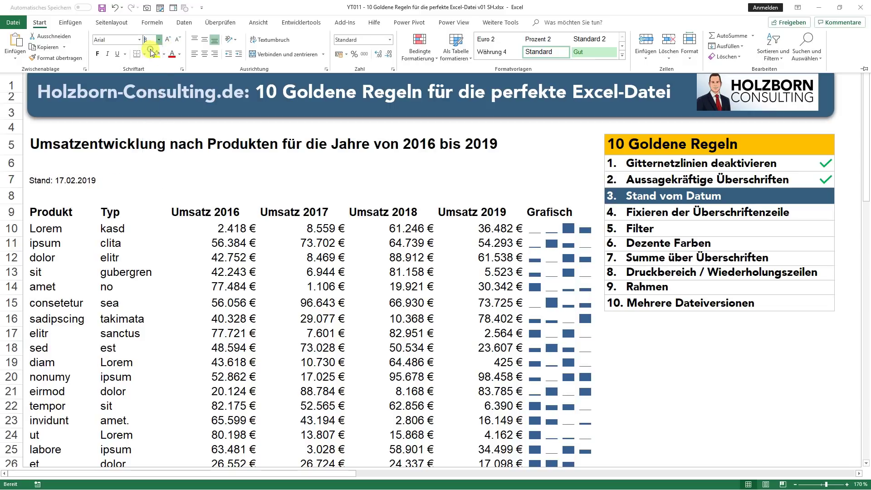
pyautogui.click(75, 196)
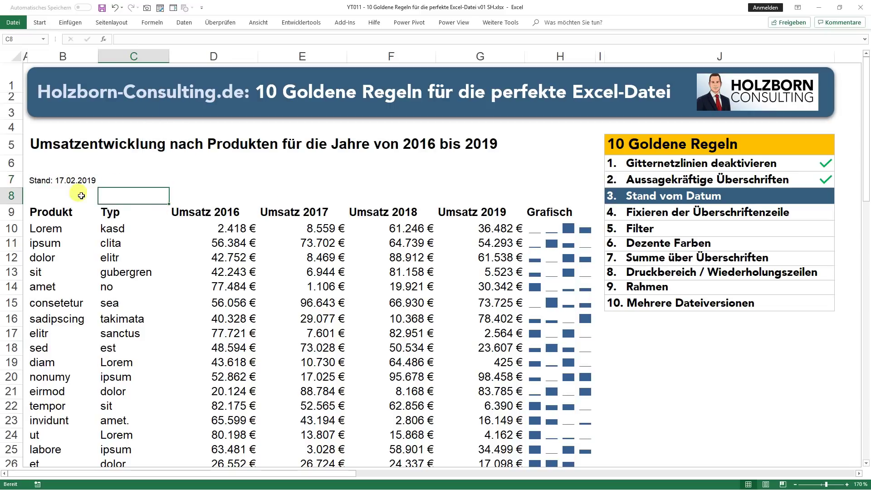
pyautogui.click(63, 212)
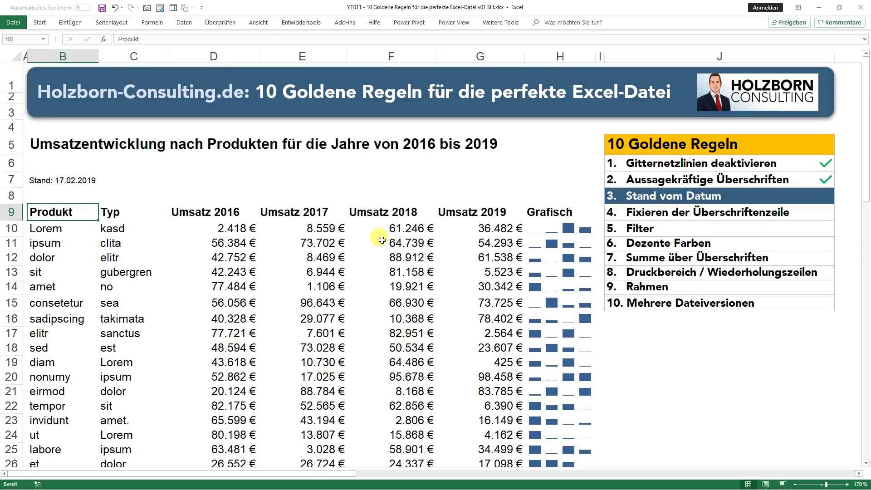
pyautogui.scroll(-2, 383, 240)
pyautogui.scroll(-6, 382, 240)
pyautogui.scroll(-5, 382, 240)
pyautogui.scroll(-2, 382, 240)
pyautogui.scroll(-3, 382, 240)
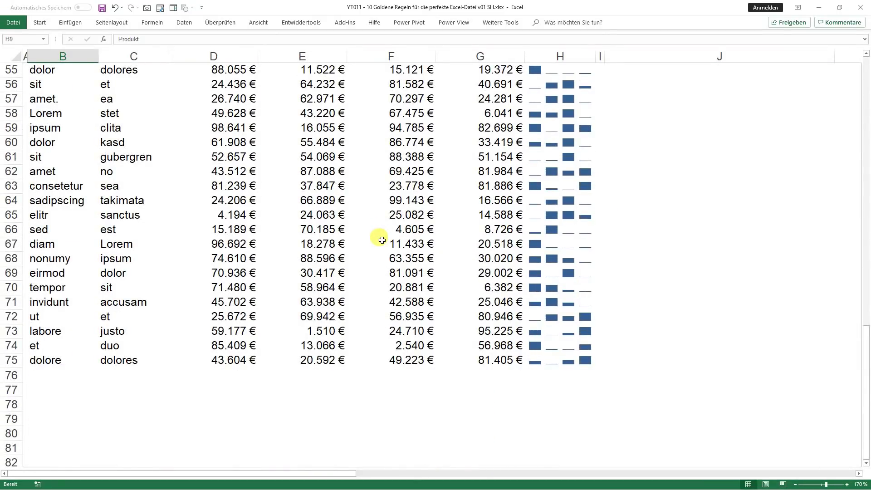
pyautogui.scroll(3, 382, 240)
pyautogui.scroll(1, 382, 240)
pyautogui.scroll(4, 382, 240)
pyautogui.scroll(3, 433, 235)
pyautogui.scroll(7, 431, 234)
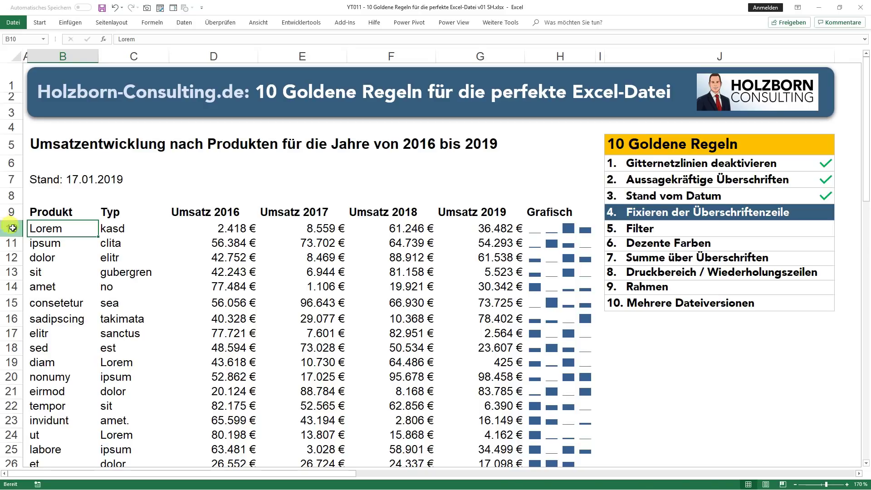
# Freeze the panes at row 10 so rows 1–9 stay fixed.
pyautogui.click(11, 228)
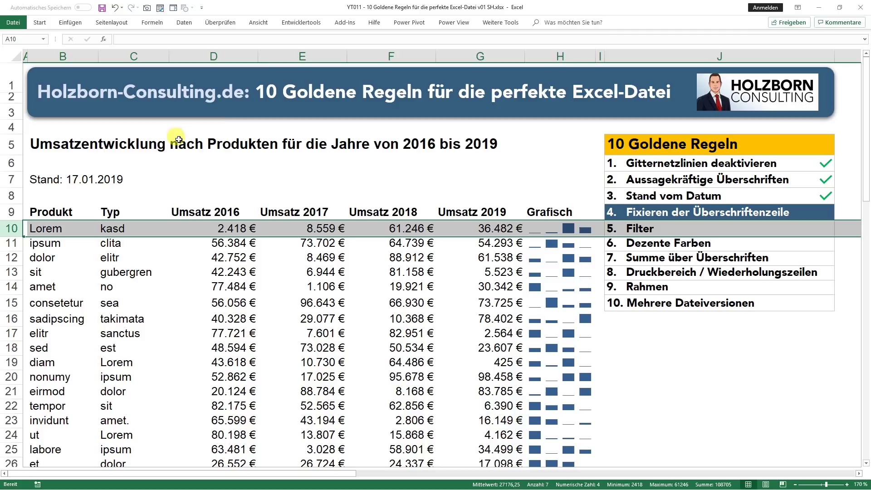
pyautogui.click(260, 23)
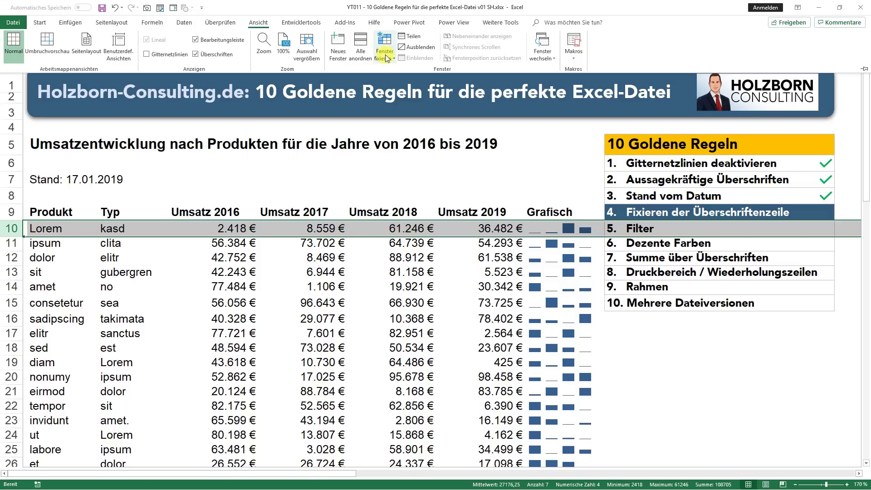
pyautogui.click(385, 55)
pyautogui.click(399, 75)
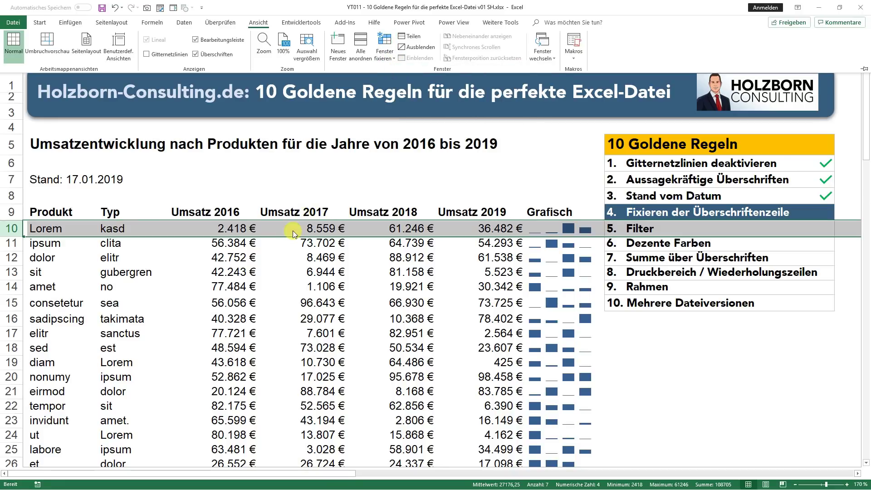
pyautogui.hotkey('ctrl', 'F1')
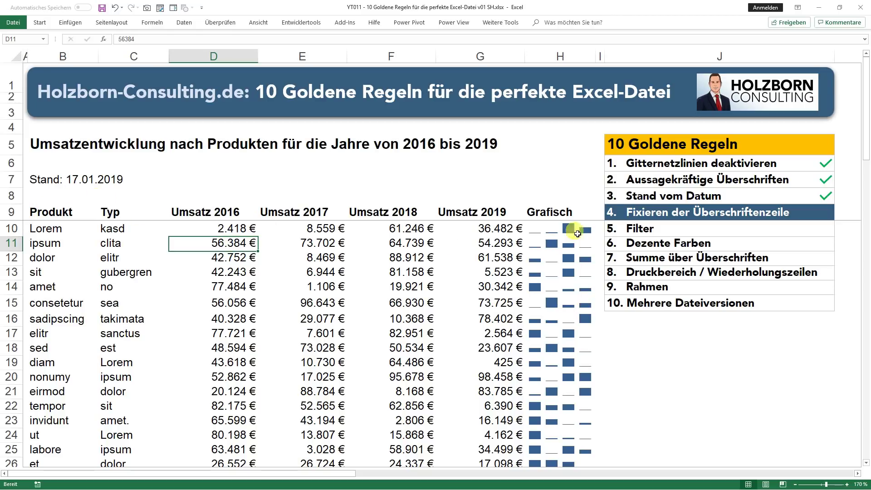
# Scroll the data down and back up to confirm the title and headers stay visible.
pyautogui.scroll(-1, 340, 235)
pyautogui.scroll(-1, 338, 237)
pyautogui.scroll(-1, 333, 239)
pyautogui.scroll(-2, 329, 240)
pyautogui.scroll(-1, 326, 242)
pyautogui.scroll(-1, 326, 242)
pyautogui.scroll(4, 327, 242)
pyautogui.scroll(3, 326, 242)
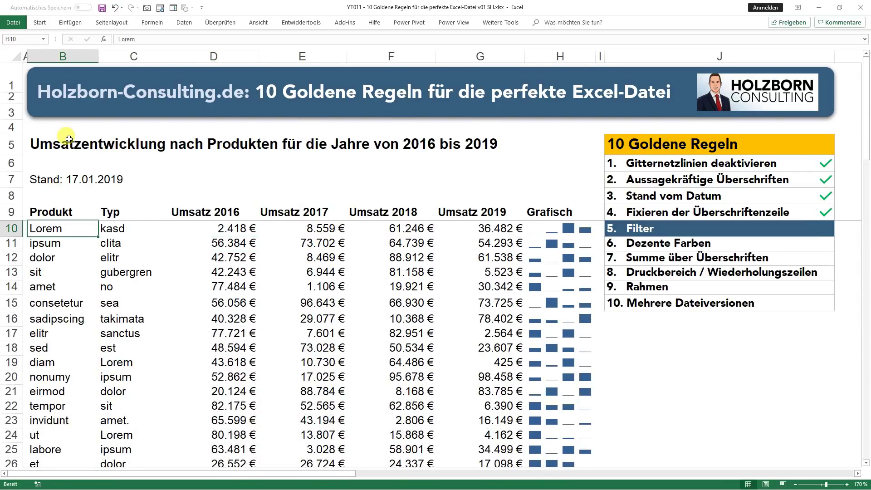
# Turn on AutoFilter buttons for the table's header row 9.
pyautogui.click(68, 210)
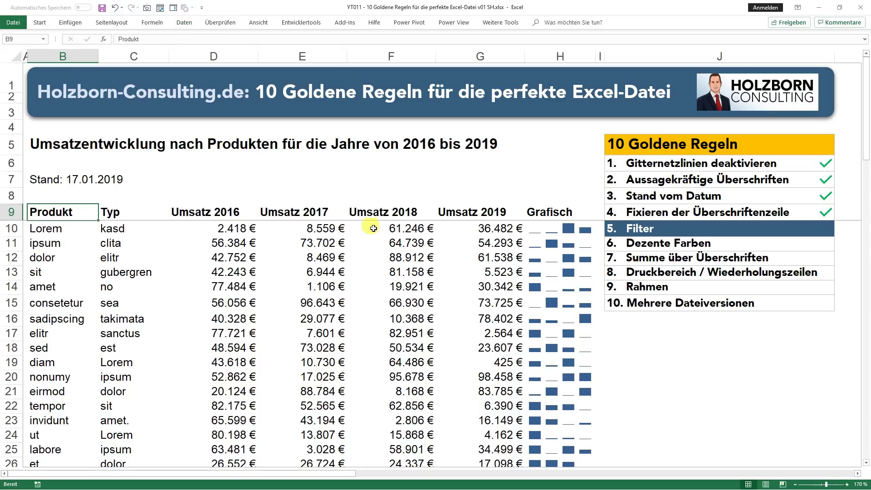
pyautogui.click(184, 24)
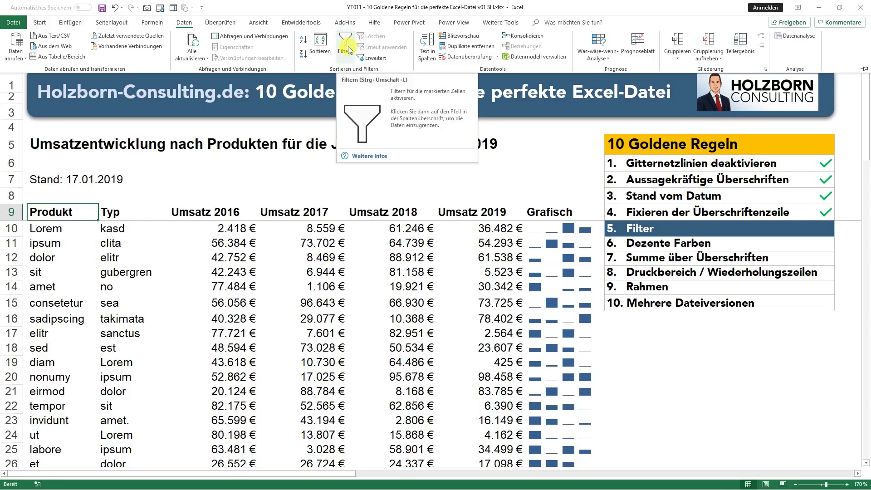
pyautogui.click(348, 45)
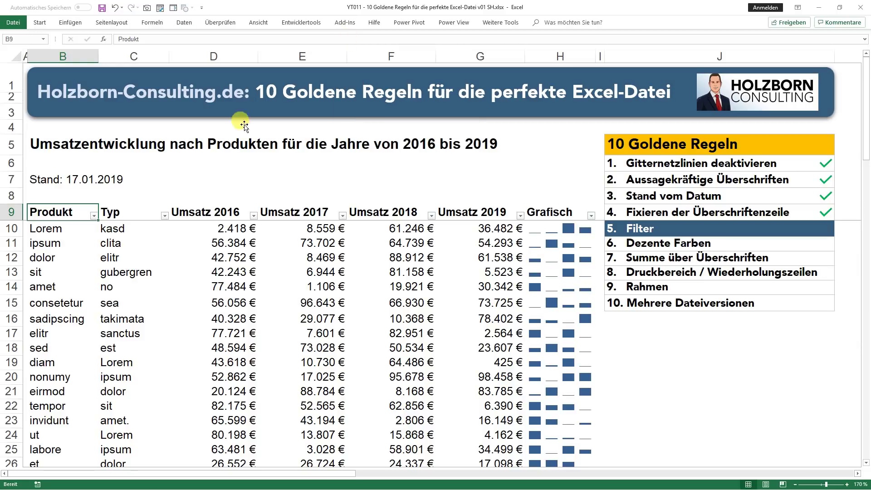
# Filter the Produkt column to 'lorem' rows, then clear the Produkt filter again.
pyautogui.click(93, 216)
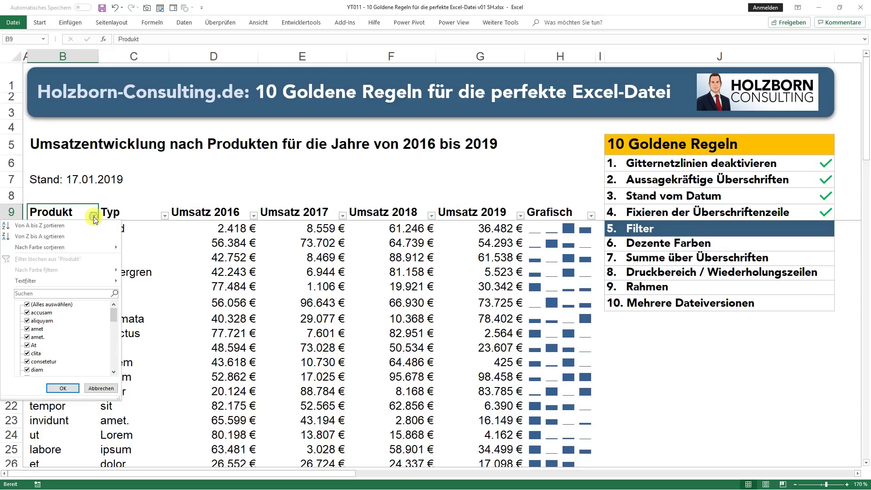
pyautogui.click(53, 294)
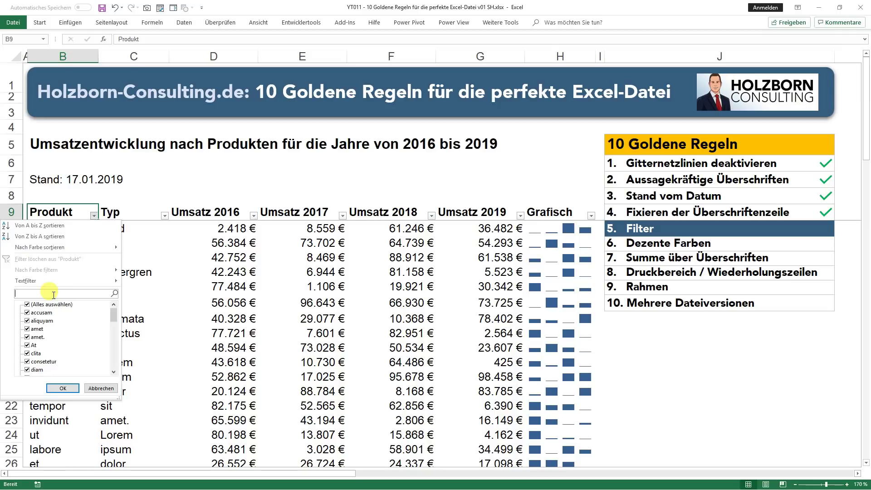
pyautogui.write('lorem')
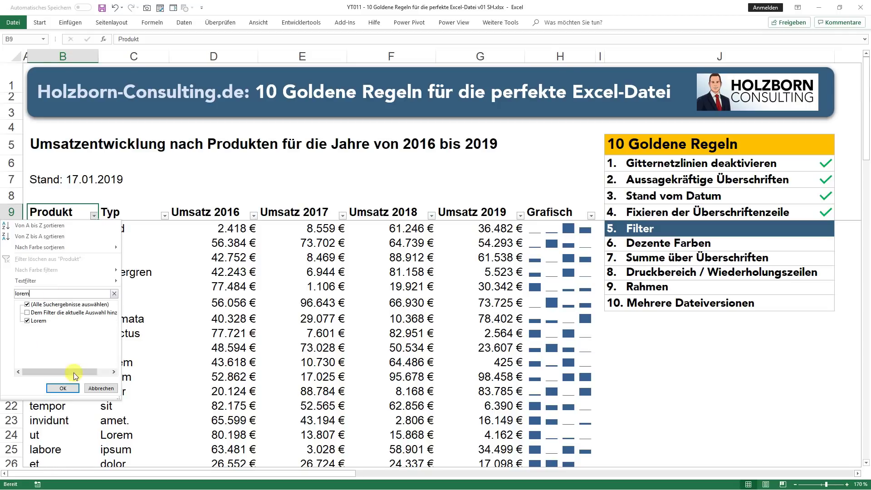
pyautogui.click(63, 389)
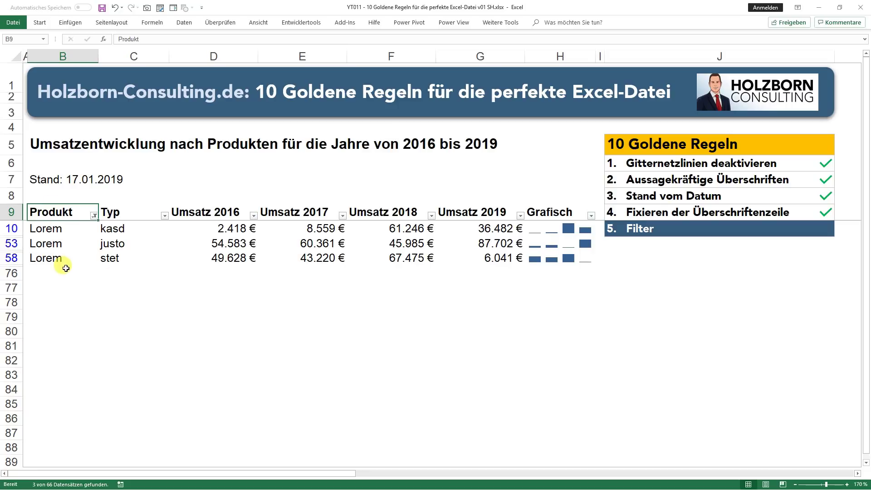
pyautogui.click(94, 215)
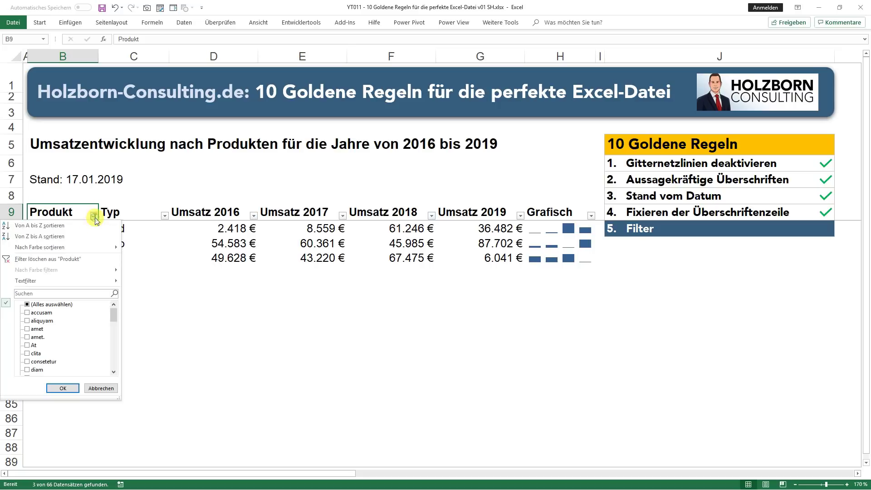
pyautogui.click(82, 259)
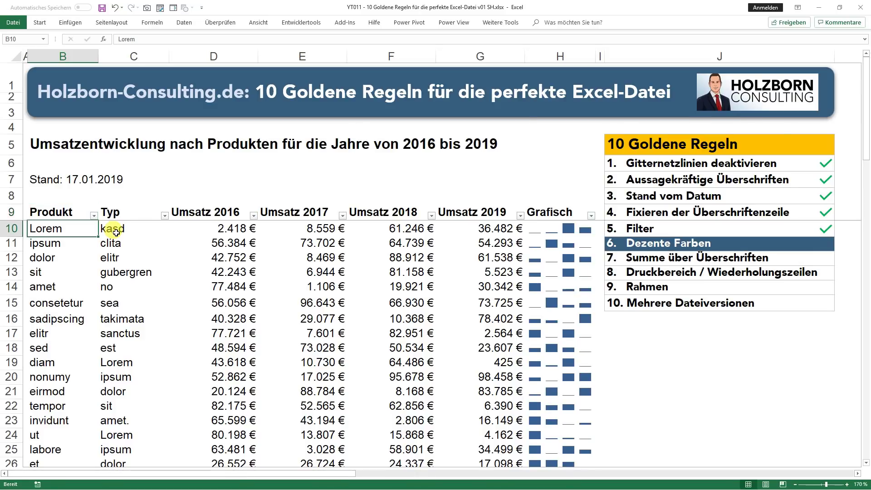
# Give header row B9:H9 a dark blue fill and white font colour.
pyautogui.press('Up')
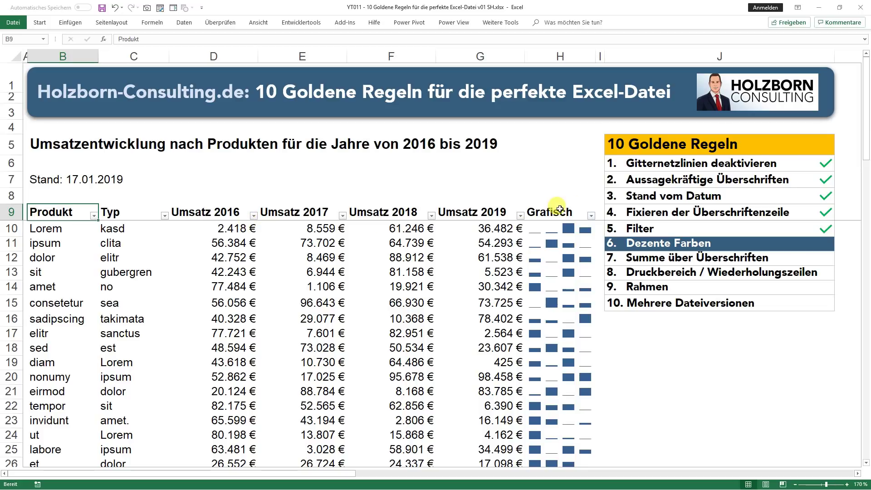
pyautogui.keyDown('shift'); pyautogui.click(561, 211); pyautogui.keyUp('shift')
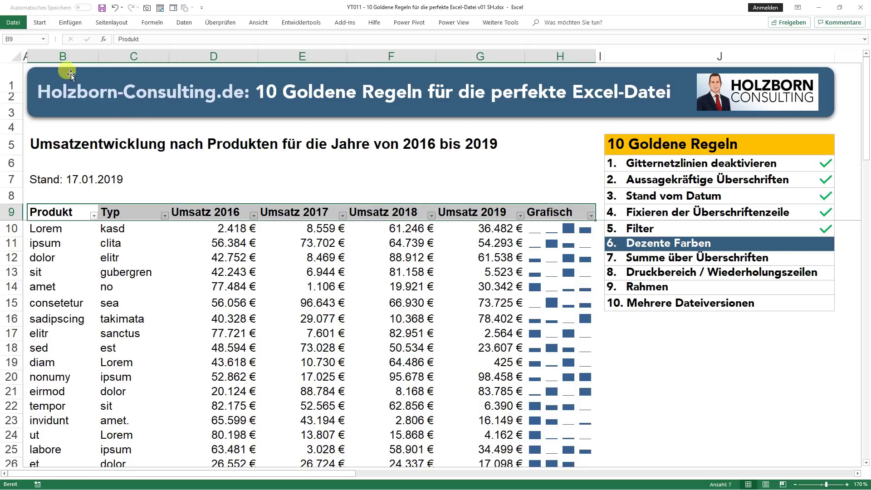
pyautogui.click(40, 23)
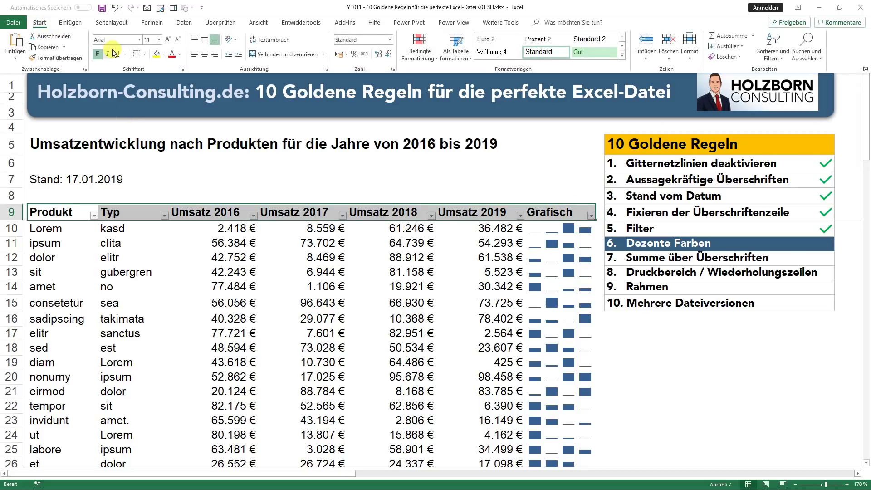
pyautogui.click(164, 55)
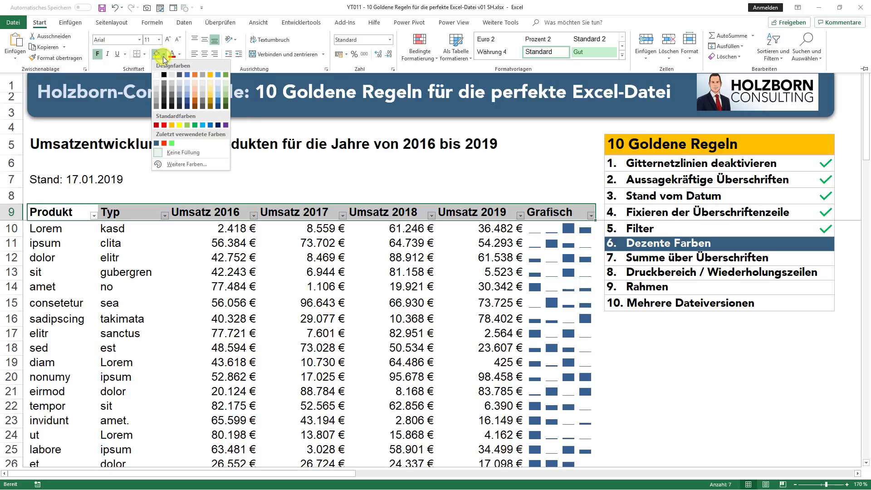
pyautogui.click(157, 143)
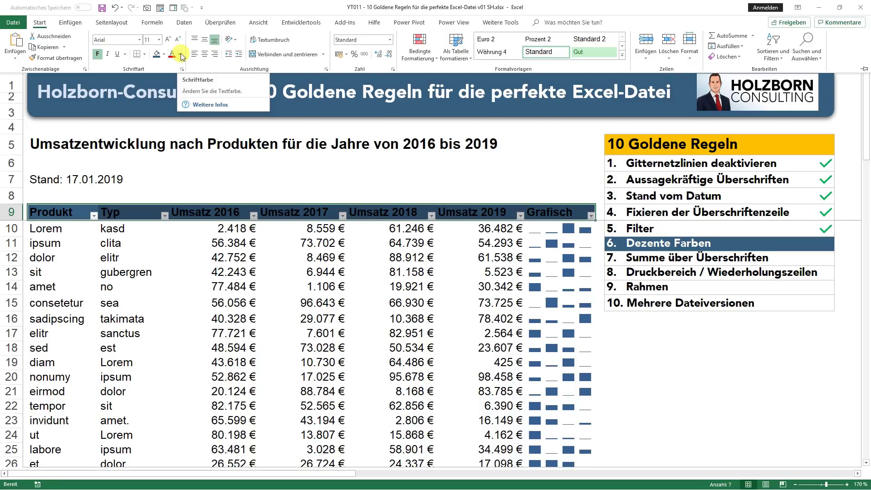
pyautogui.click(182, 56)
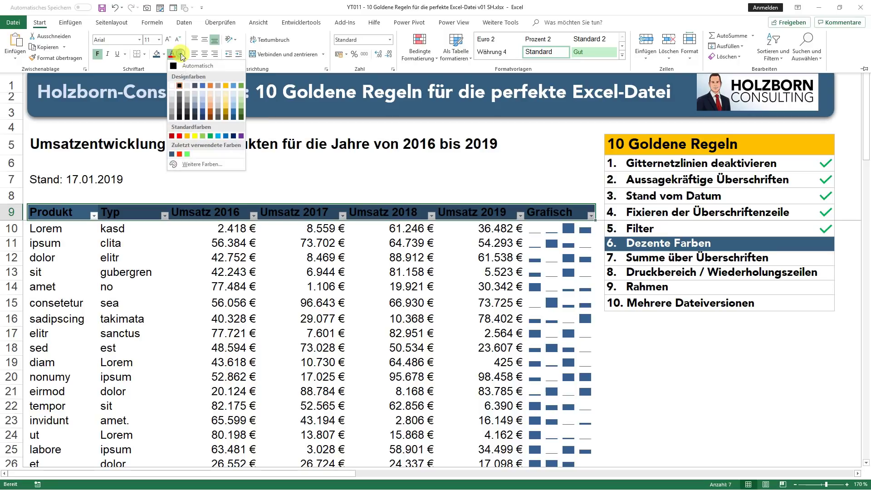
pyautogui.click(171, 86)
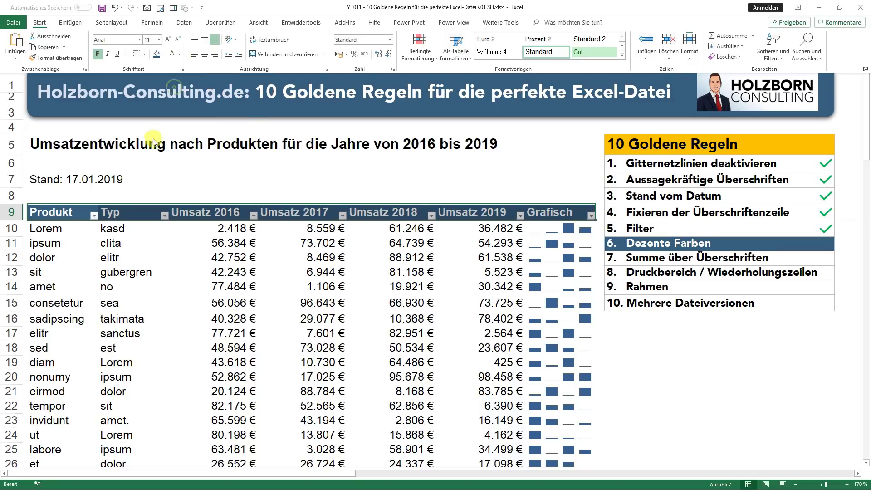
pyautogui.click(73, 227)
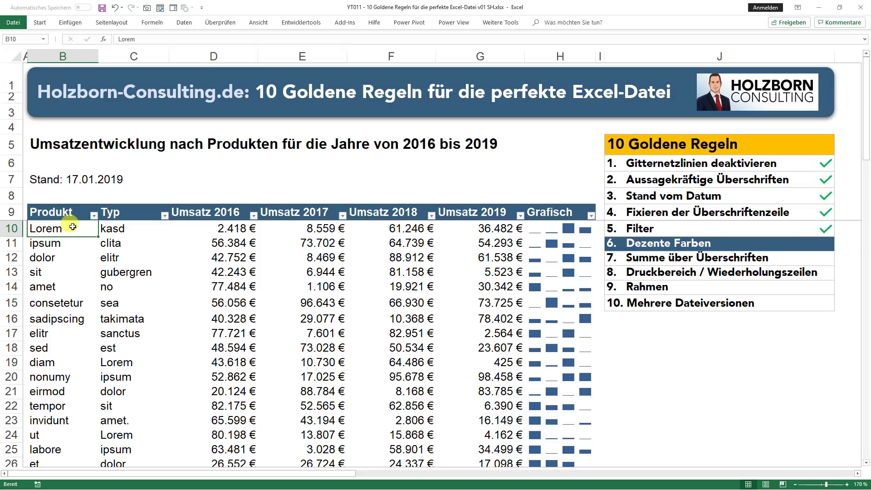
pyautogui.hotkey('ctrl', 'm')
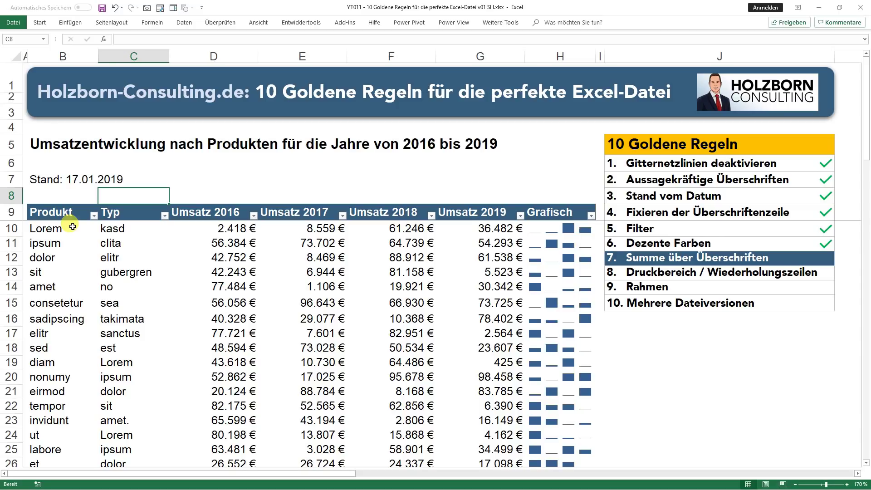
# Enter =SUMME(D10:D1048576) in D8 and fill it across to G8 for each year's total.
pyautogui.press('Right')
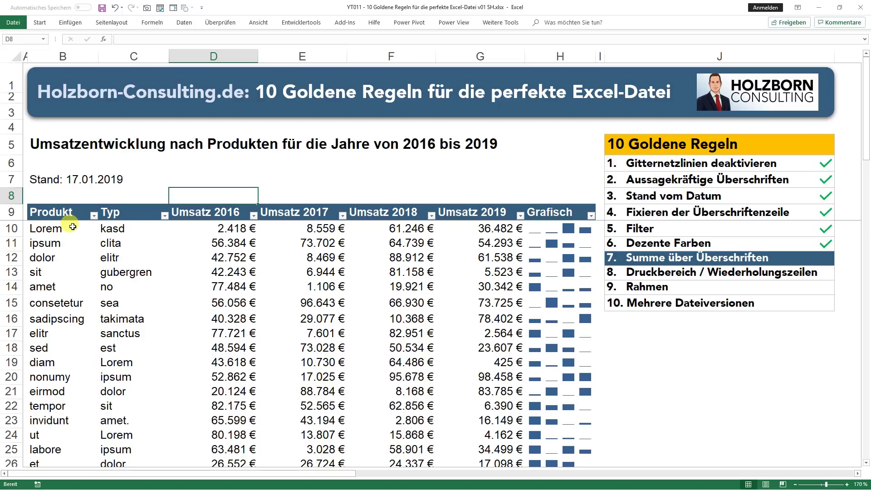
pyautogui.write('=summe')
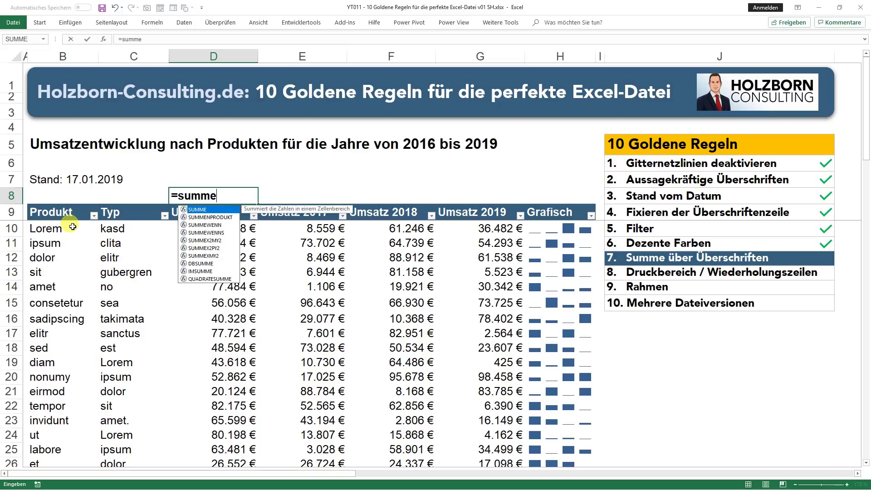
pyautogui.press('Tab')
pyautogui.press('Down')
pyautogui.press('Down')
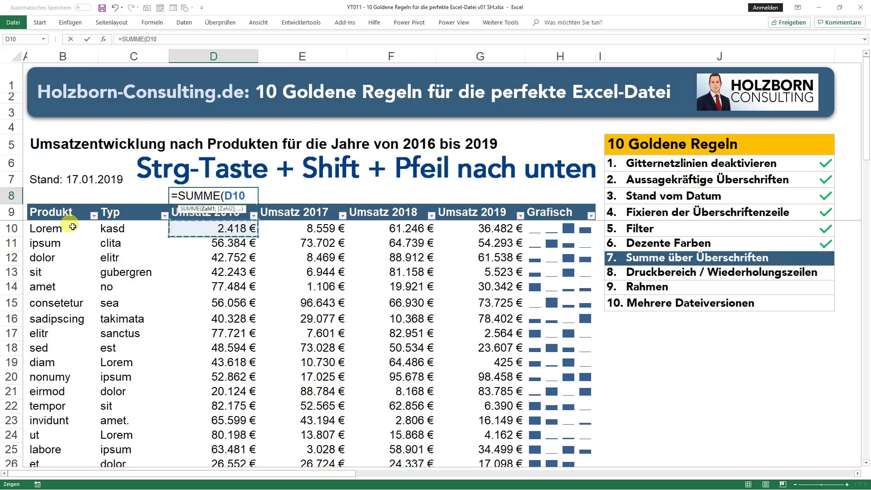
pyautogui.hotkey('ctrl', 'shift', 'Down')
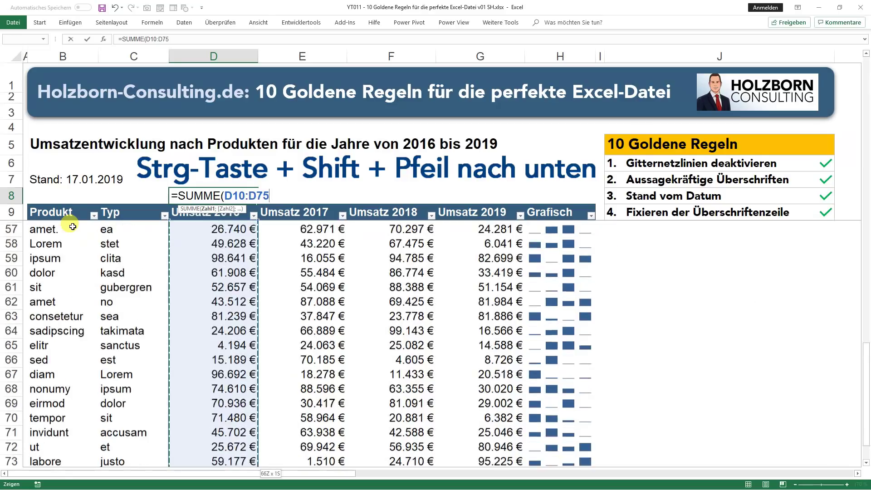
pyautogui.hotkey('ctrl', 'shift', 'Down')
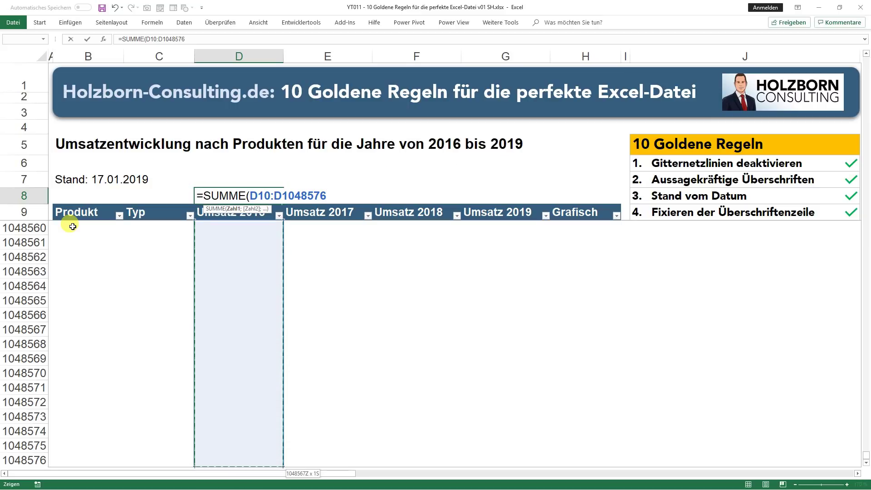
pyautogui.press('Tab')
pyautogui.press('Left')
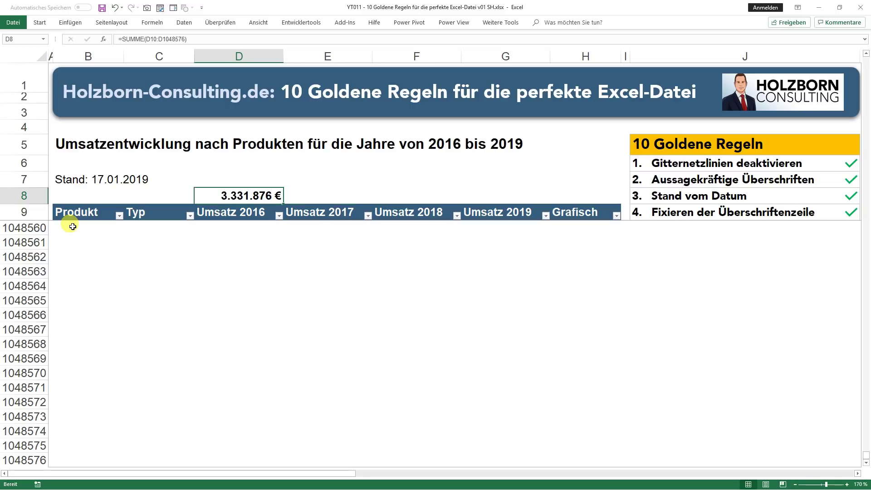
pyautogui.hotkey('ctrl', 'BackSpace')
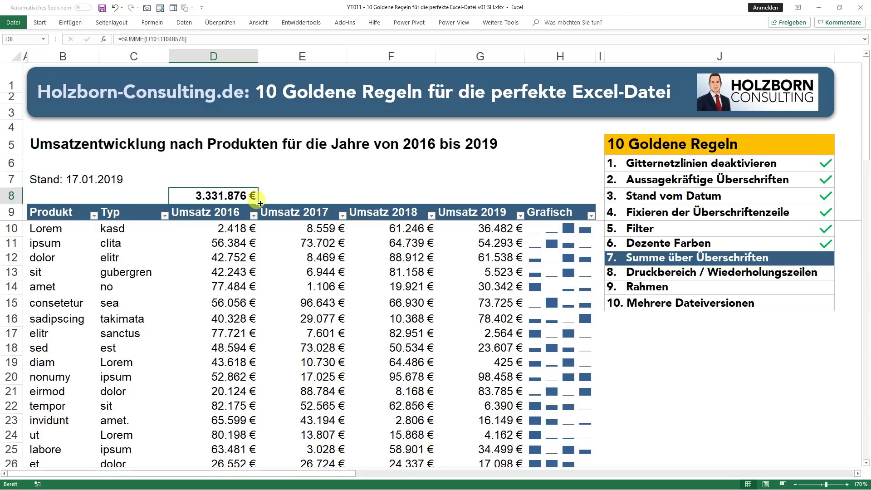
pyautogui.moveTo(260, 204); pyautogui.dragTo(491, 204)
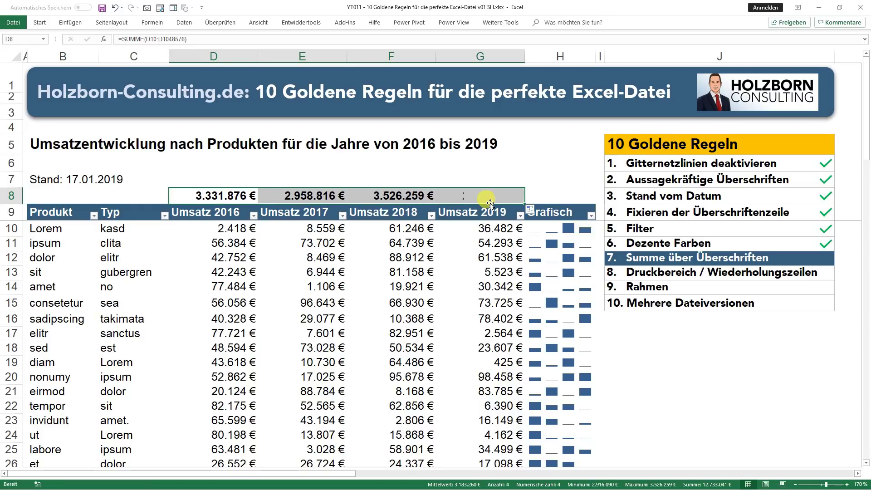
# Type 'Summe:' into C8 as the label beside the yearly totals, fixing a typo.
pyautogui.click(157, 195)
pyautogui.write('Suemme')
pyautogui.press('BackSpace')
pyautogui.press('BackSpace')
pyautogui.press('BackSpace')
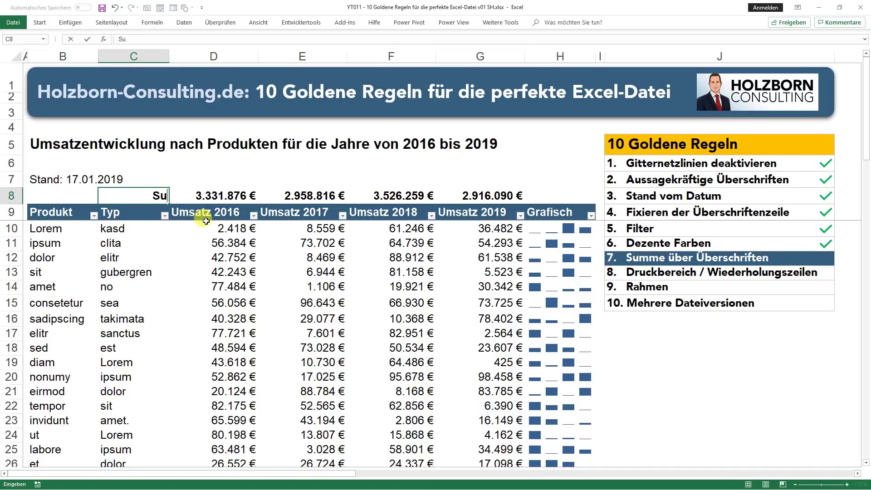
pyautogui.write('mme:')
pyautogui.hotkey('ctrl', 'Return')
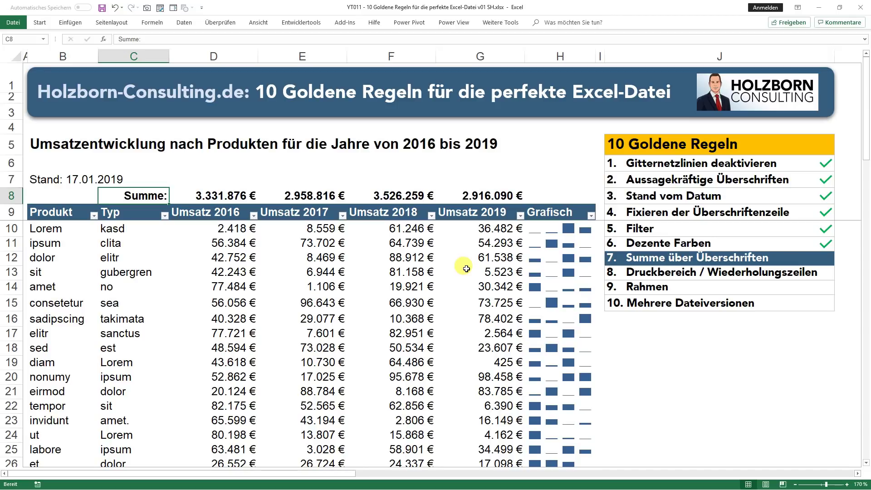
pyautogui.hotkey('ctrl', 'Home')
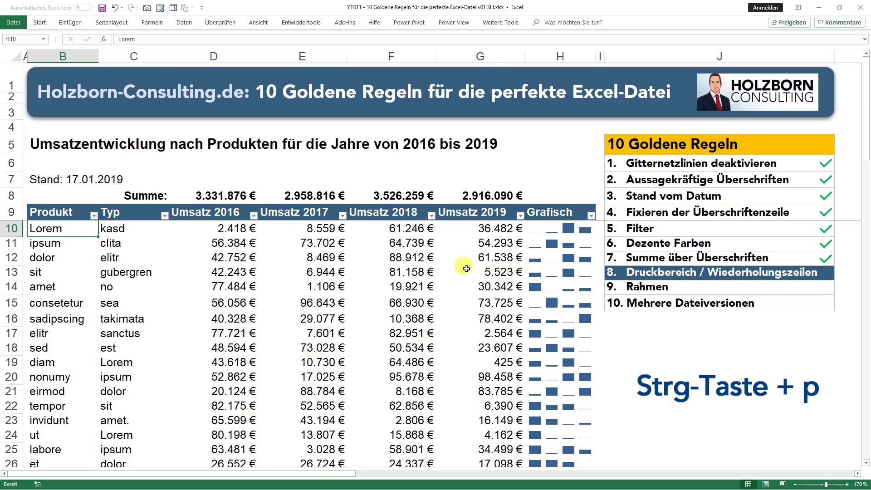
pyautogui.hotkey('ctrl', 'p')
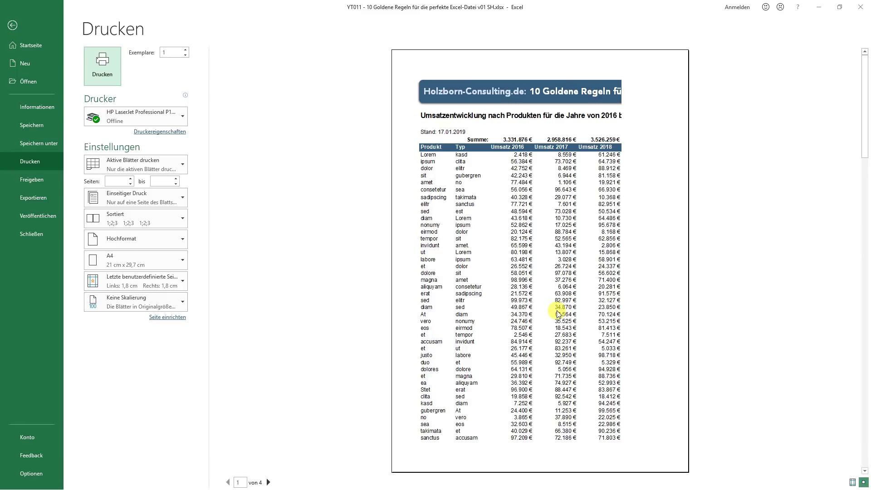
pyautogui.scroll(-1, 558, 314)
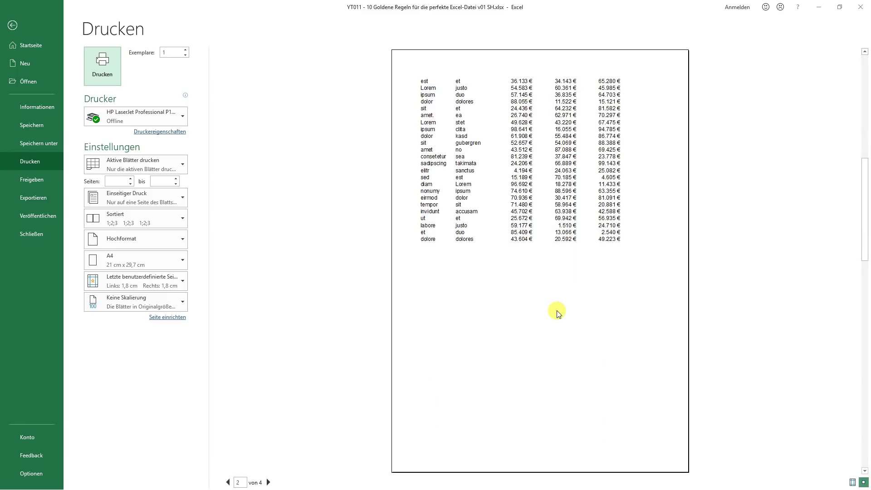
pyautogui.scroll(-1, 558, 315)
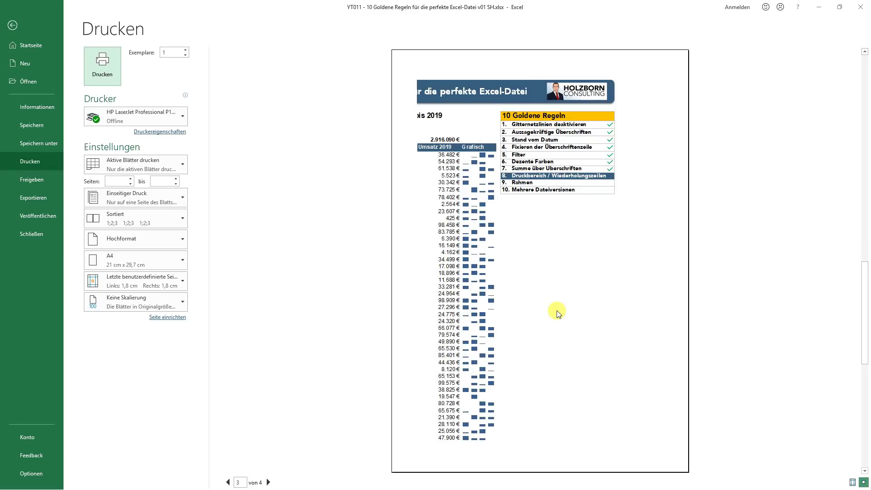
pyautogui.scroll(-1, 558, 314)
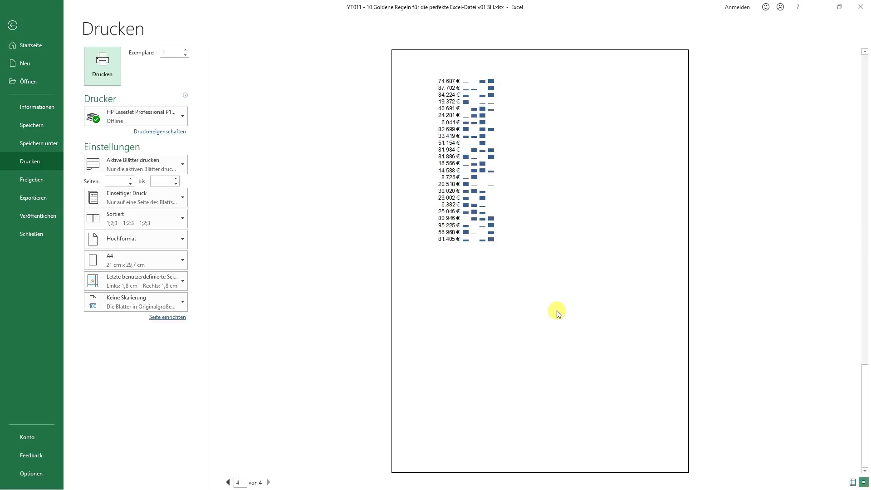
pyautogui.press('Escape')
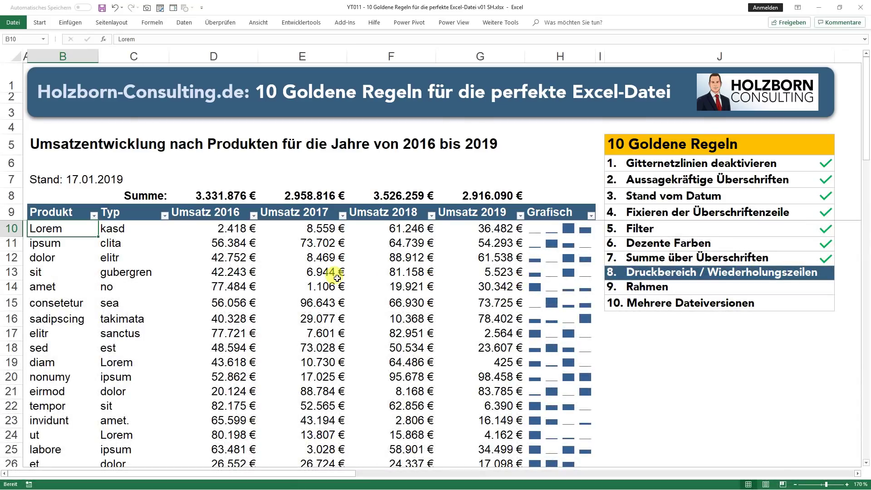
# Select the sales table range from B5 to H75.
pyautogui.click(39, 149)
pyautogui.hotkey('shift', 'Right')
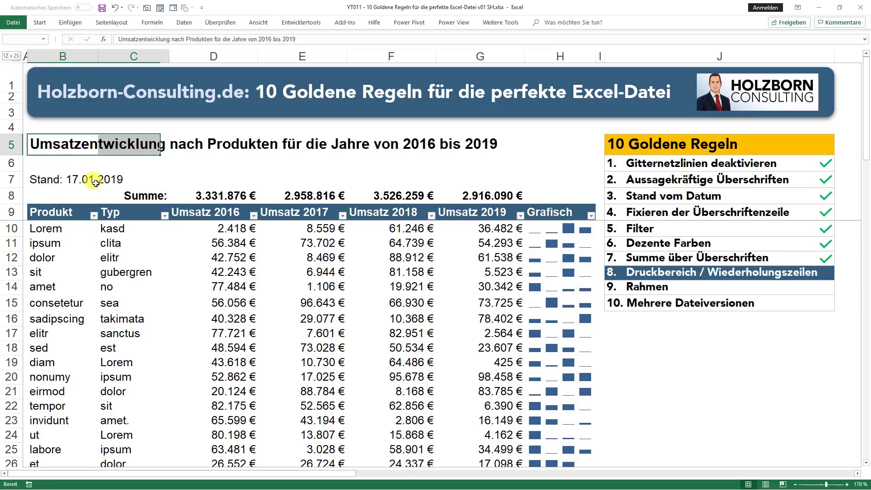
pyautogui.hotkey('shift', 'Right')
pyautogui.hotkey('shift', 'Right')
pyautogui.hotkey('shift', 'Right')
pyautogui.hotkey('shift', 'Right')
pyautogui.hotkey('shift', 'Right')
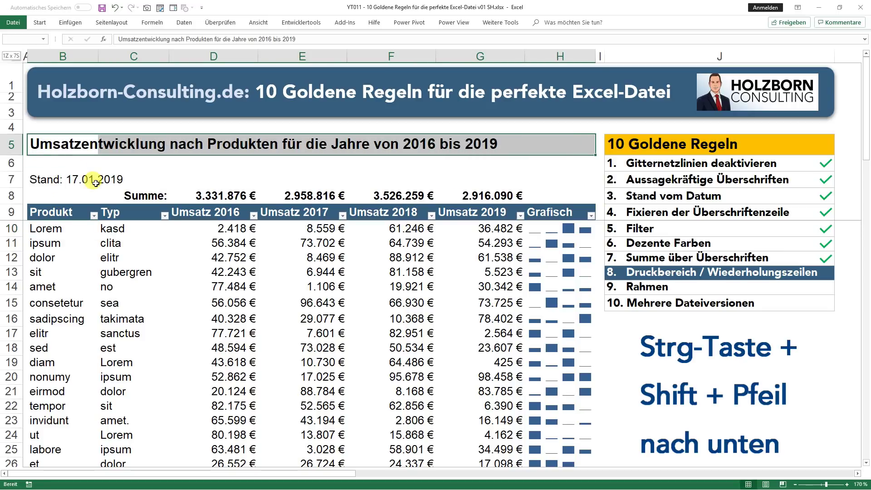
pyautogui.hotkey('ctrl', 'shift', 'Down')
pyautogui.hotkey('ctrl', 'shift', 'Down')
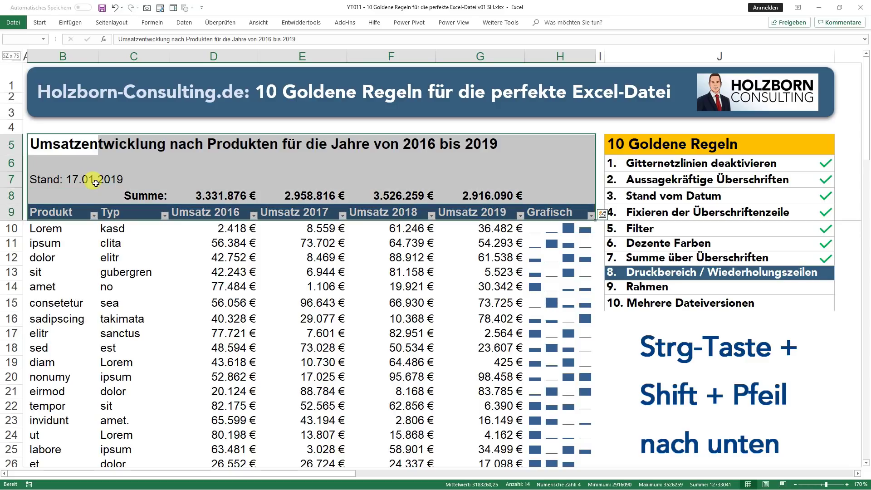
pyautogui.hotkey('ctrl', 'shift', 'Down')
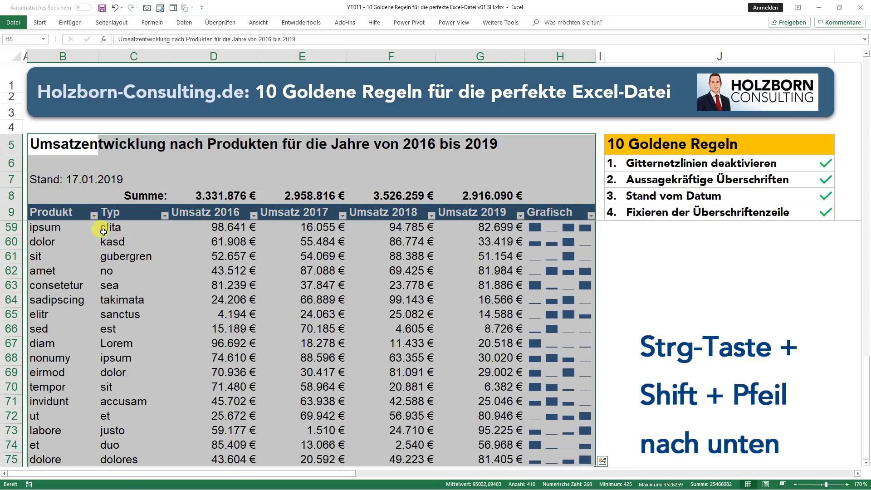
pyautogui.scroll(-2, 174, 225)
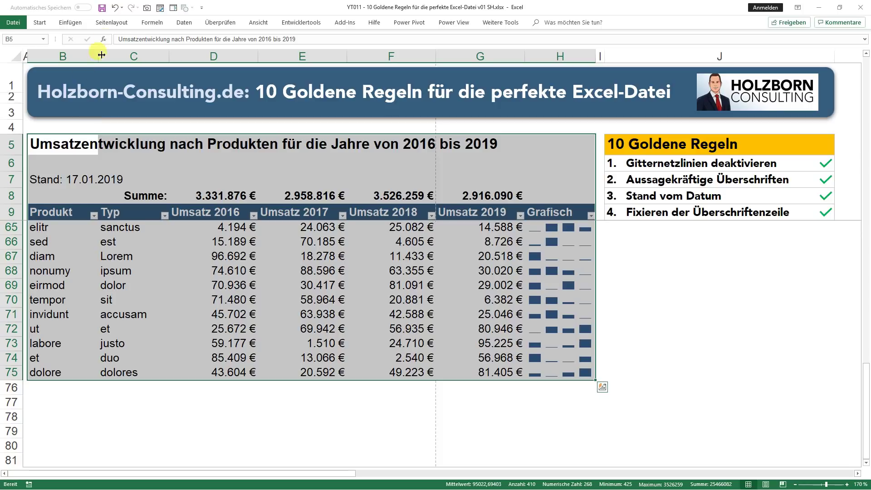
# Set the selected B5:H75 range as the print area with Druckbereich festlegen.
pyautogui.click(109, 24)
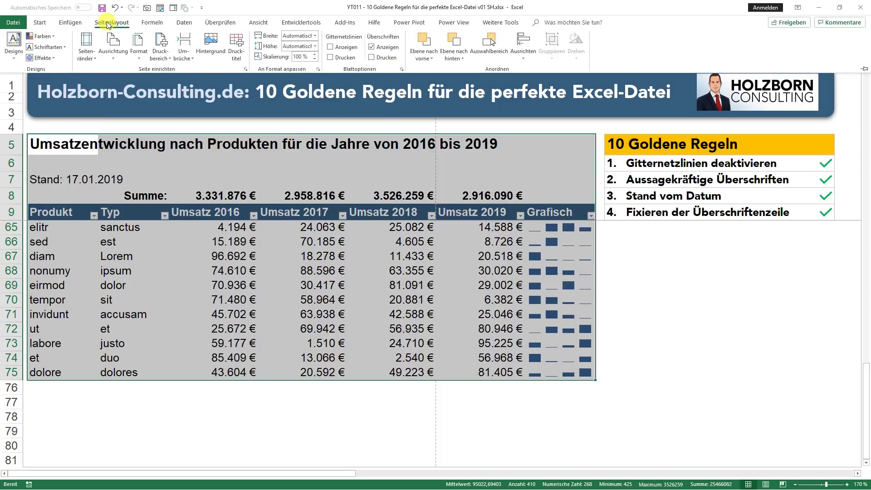
pyautogui.click(159, 50)
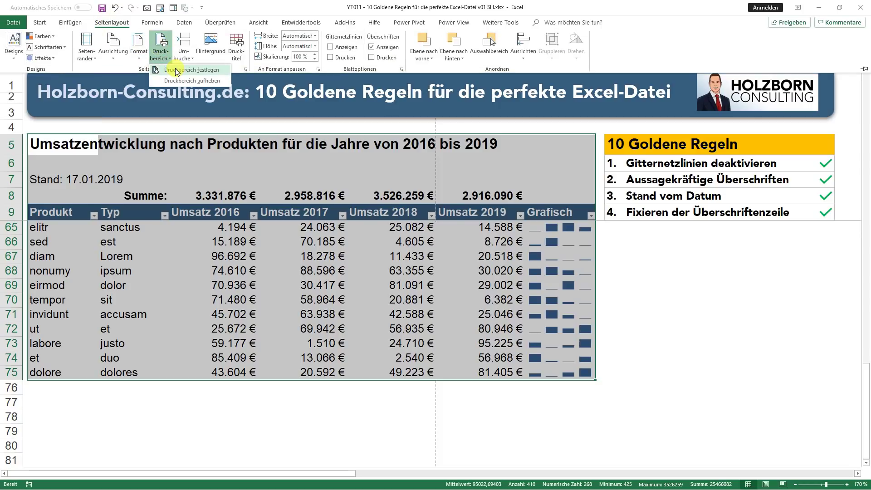
pyautogui.click(175, 70)
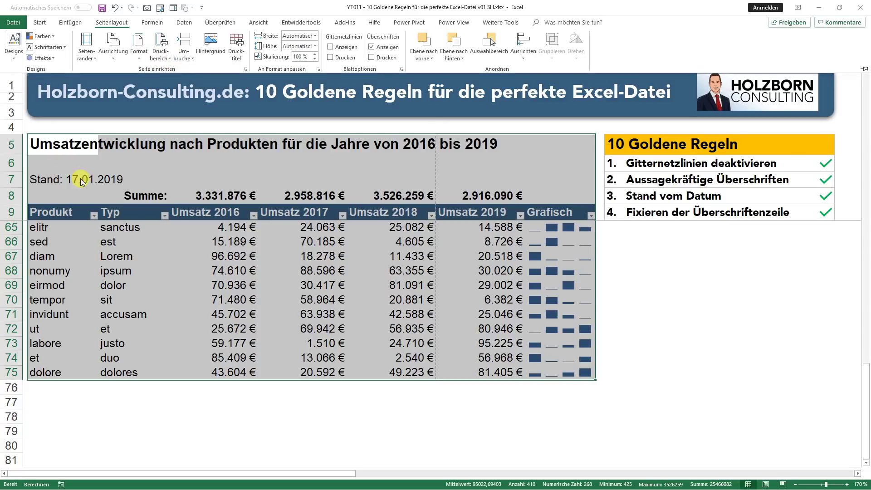
pyautogui.hotkey('ctrl', 'F1')
pyautogui.click(68, 162)
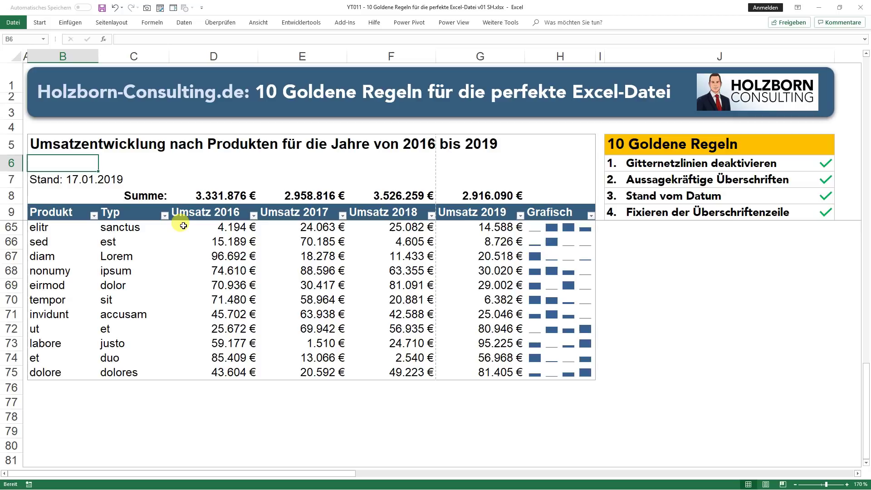
pyautogui.press('Down')
pyautogui.press('Down')
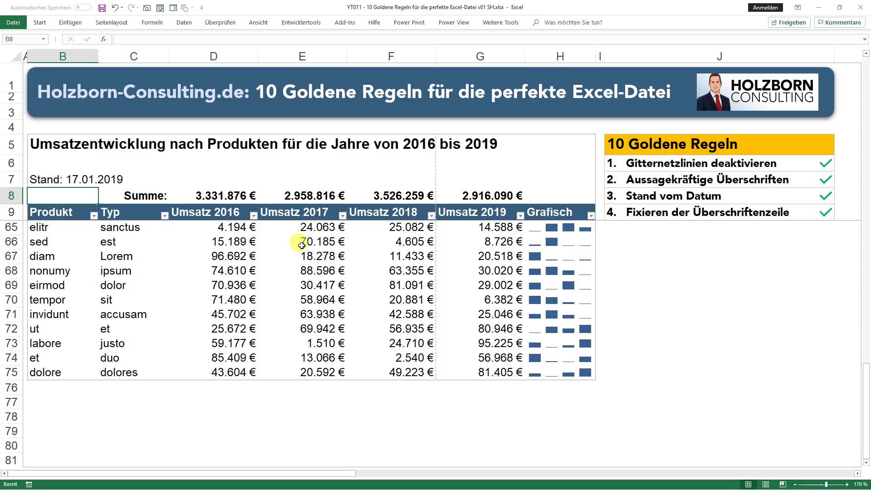
pyautogui.press('Down')
pyautogui.press('Down')
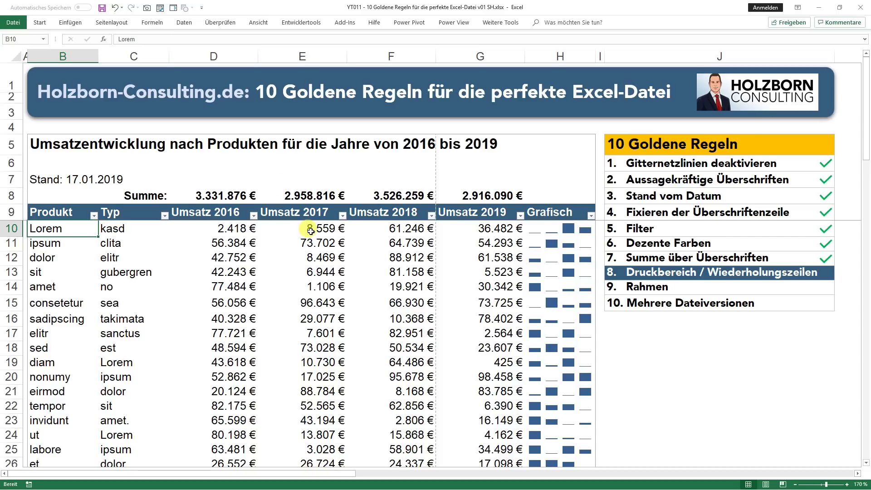
pyautogui.hotkey('ctrl', 'p')
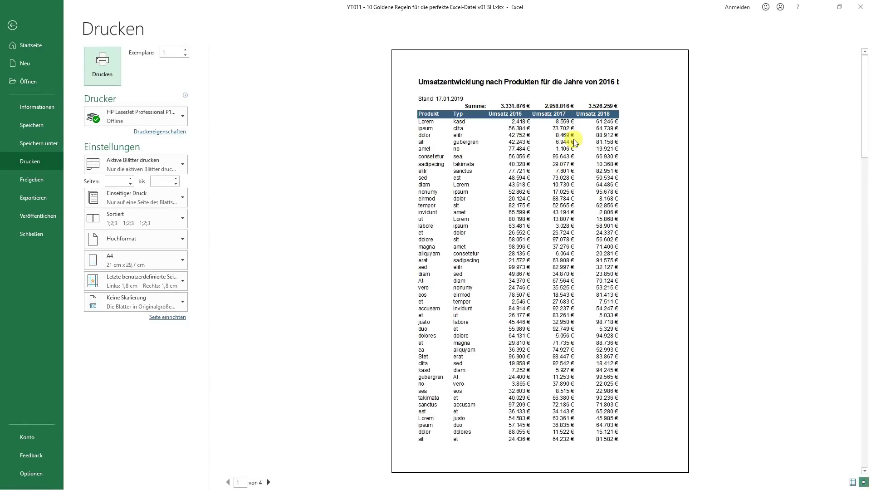
pyautogui.scroll(-1, 576, 143)
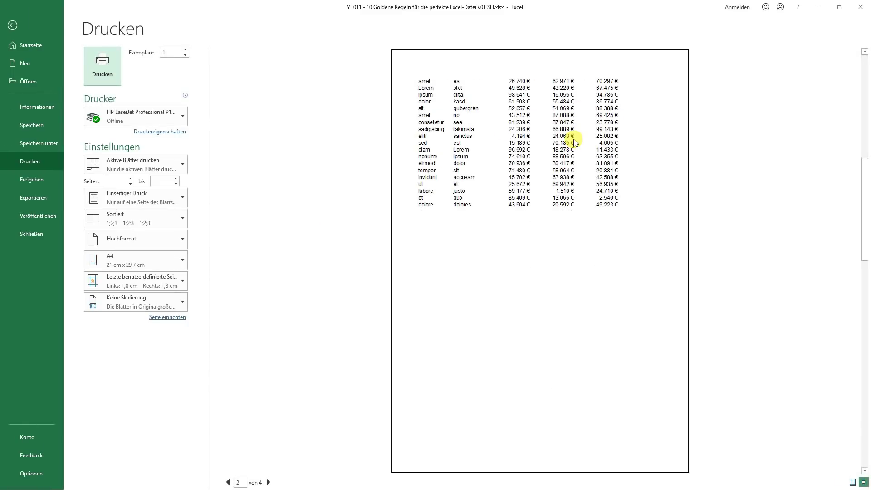
pyautogui.scroll(-1, 576, 142)
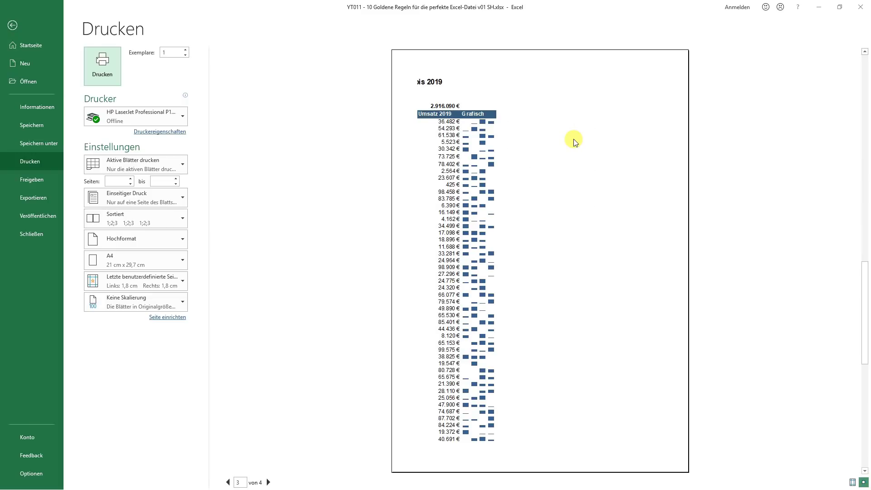
pyautogui.scroll(-1, 575, 143)
pyautogui.scroll(1, 575, 143)
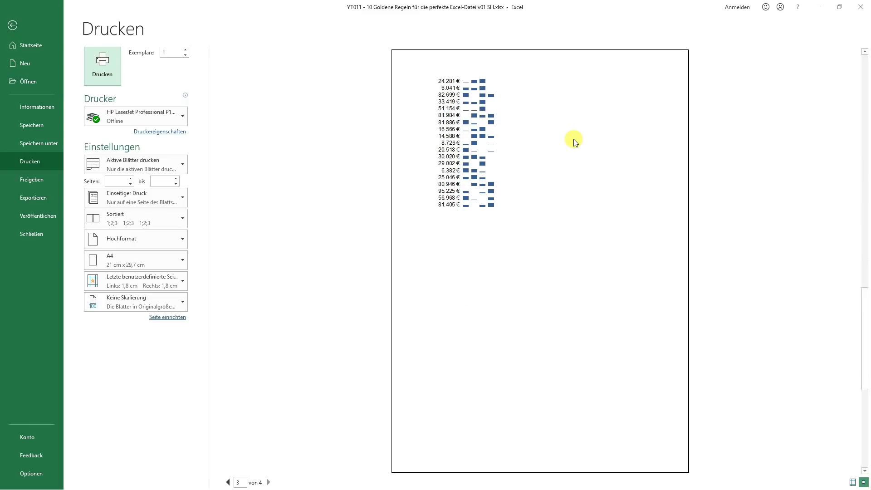
pyautogui.scroll(1, 576, 142)
pyautogui.scroll(1, 575, 142)
pyautogui.press('Escape')
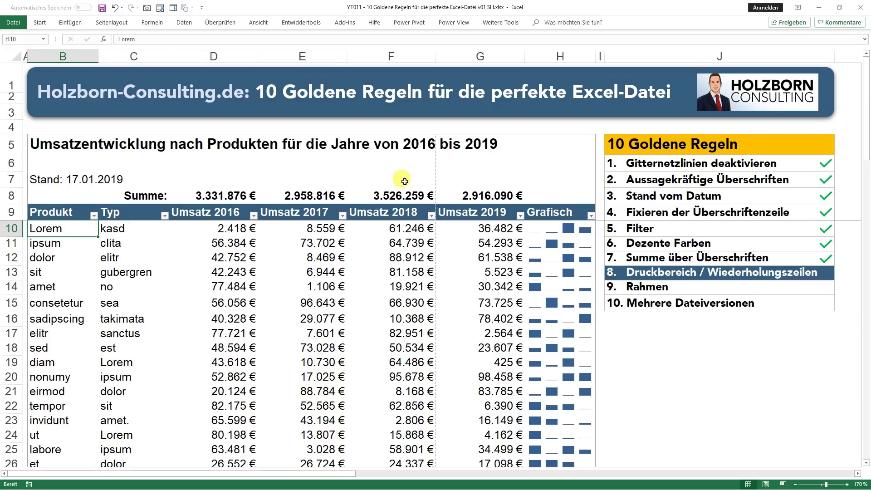
# Lower the Seitenlayout print scaling from 100 % to 85 %.
pyautogui.click(112, 23)
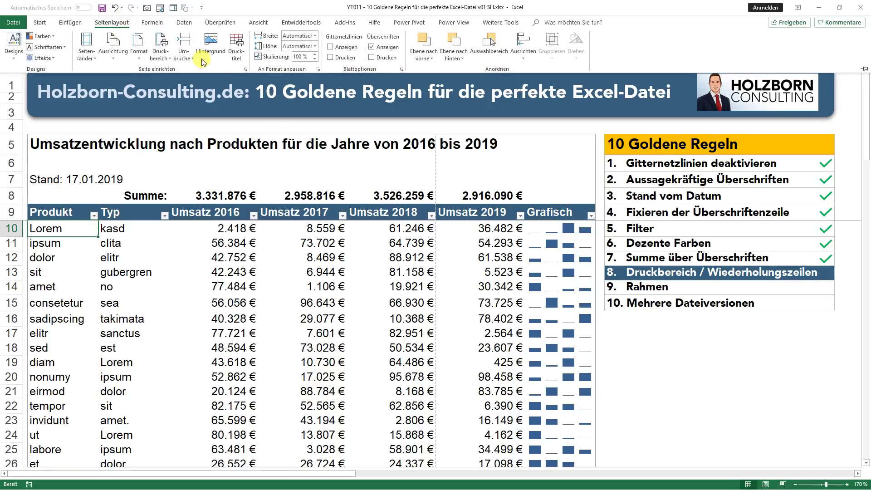
pyautogui.click(315, 59)
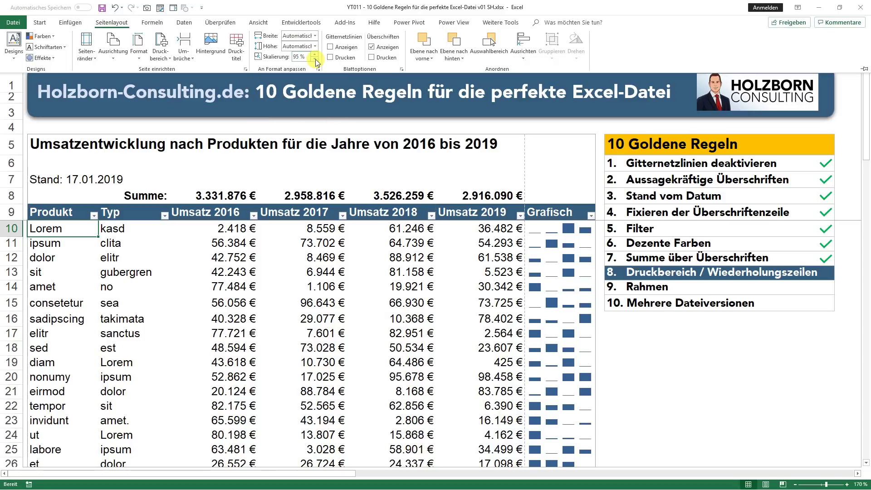
pyautogui.click(315, 59)
pyautogui.click(315, 59)
pyautogui.click(445, 249)
pyautogui.click(419, 230)
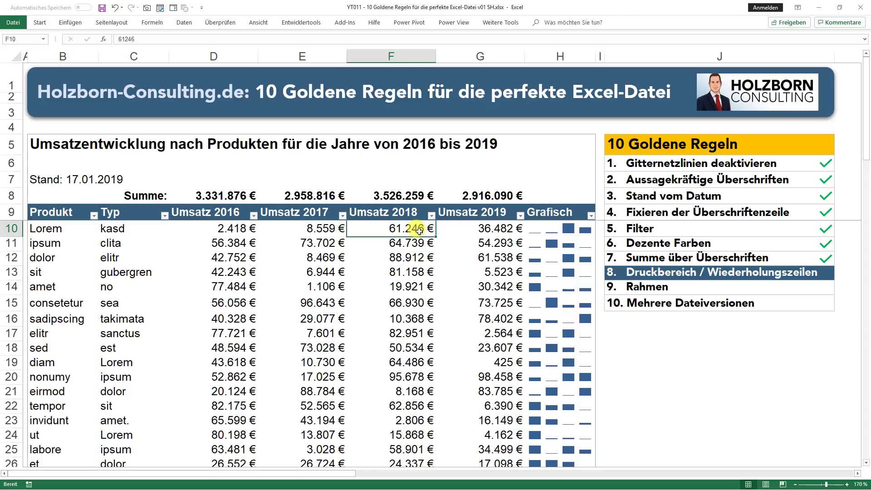
# Check the print preview, which now fits the columns across two pages.
pyautogui.hotkey('ctrl', 'p')
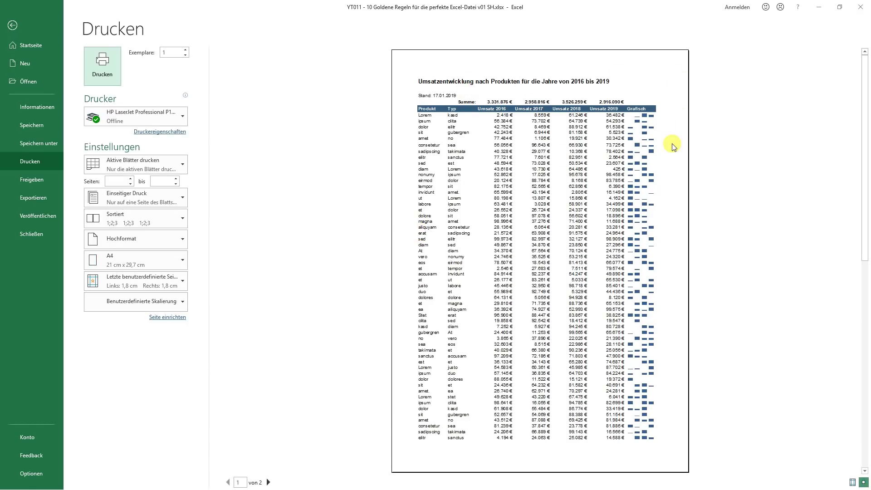
pyautogui.scroll(-1, 674, 146)
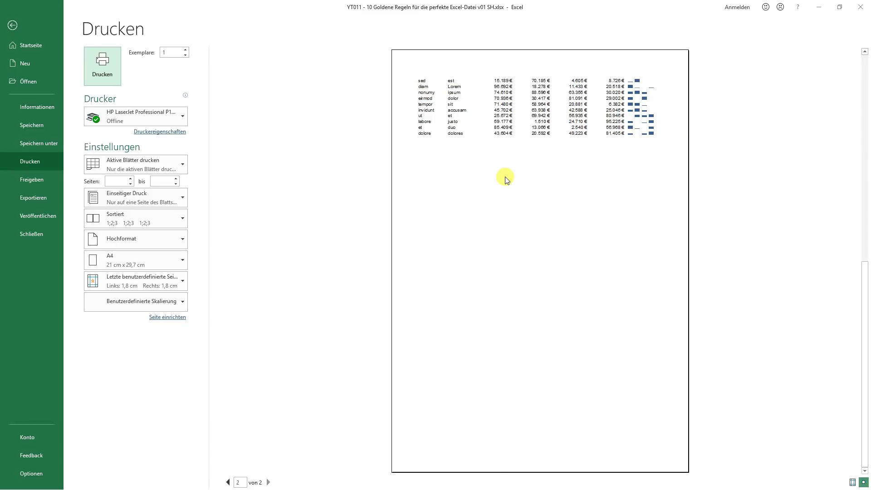
pyautogui.press('Escape')
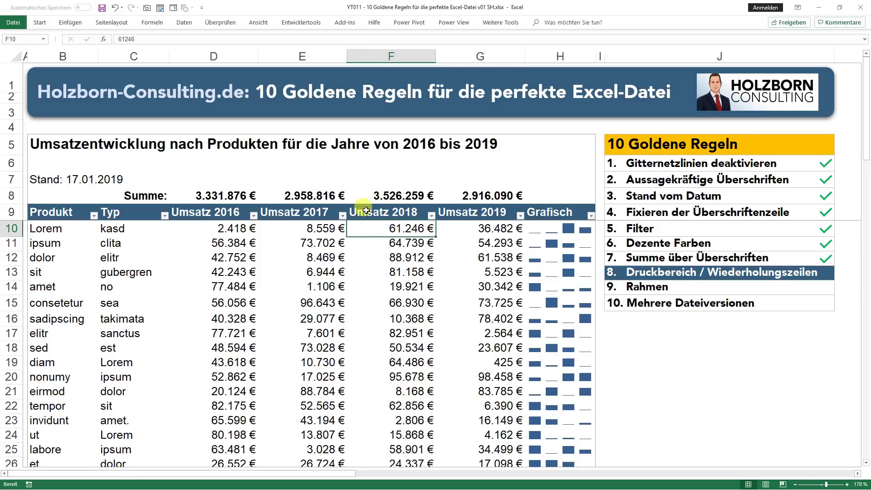
pyautogui.click(310, 212)
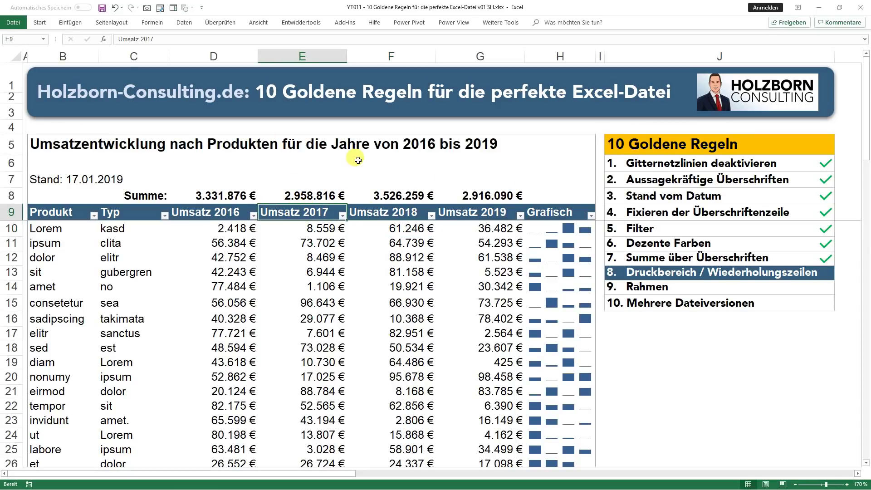
# In Page Setup, make rows $5:$9 repeat at the top of every printed page.
pyautogui.click(109, 23)
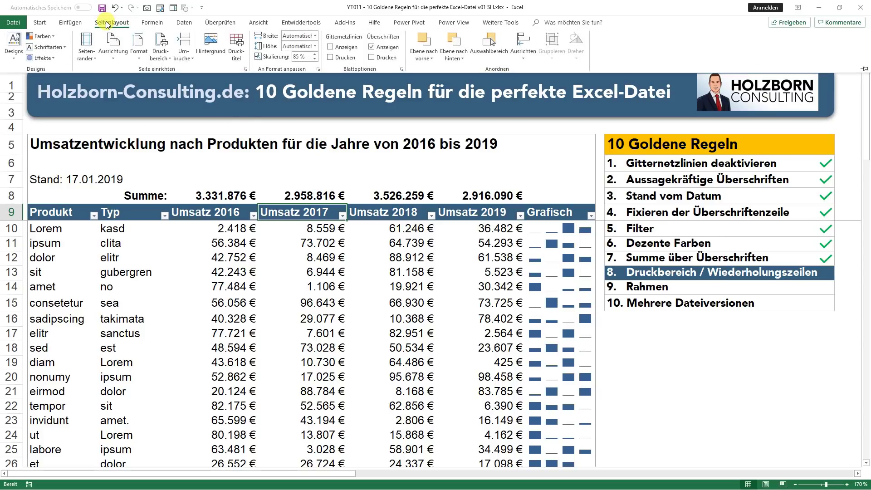
pyautogui.click(238, 46)
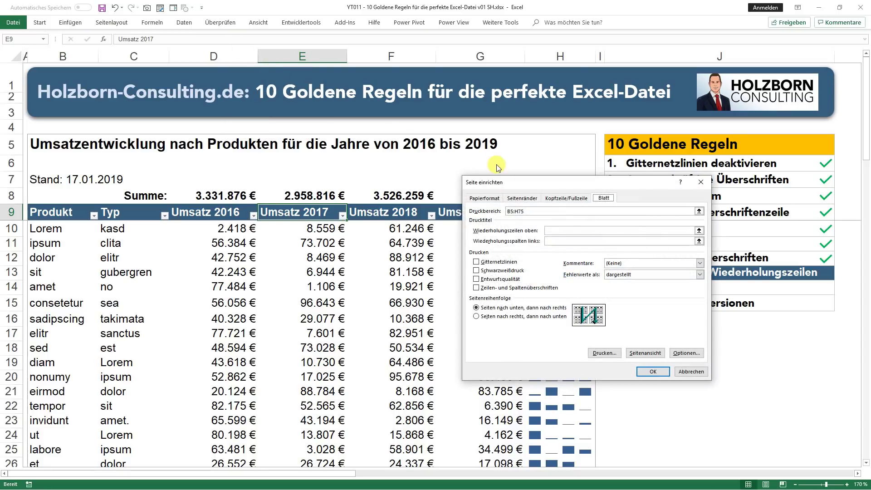
pyautogui.click(563, 230)
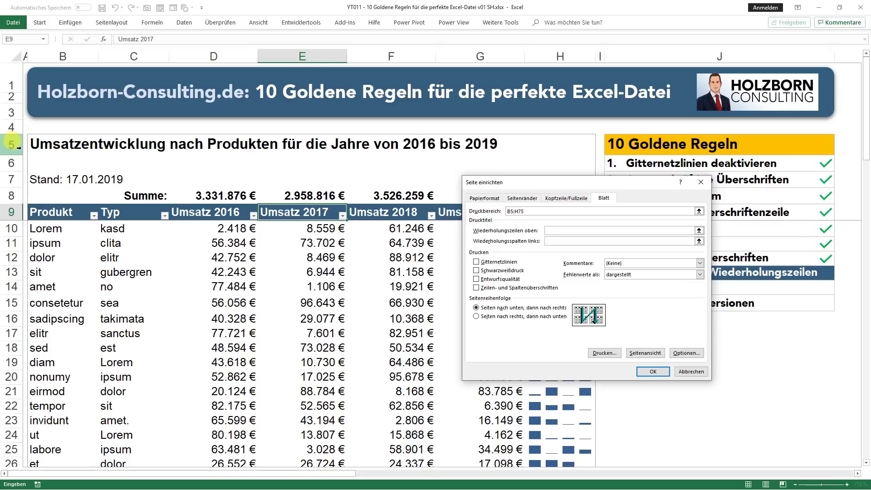
pyautogui.moveTo(18, 148); pyautogui.dragTo(16, 170)
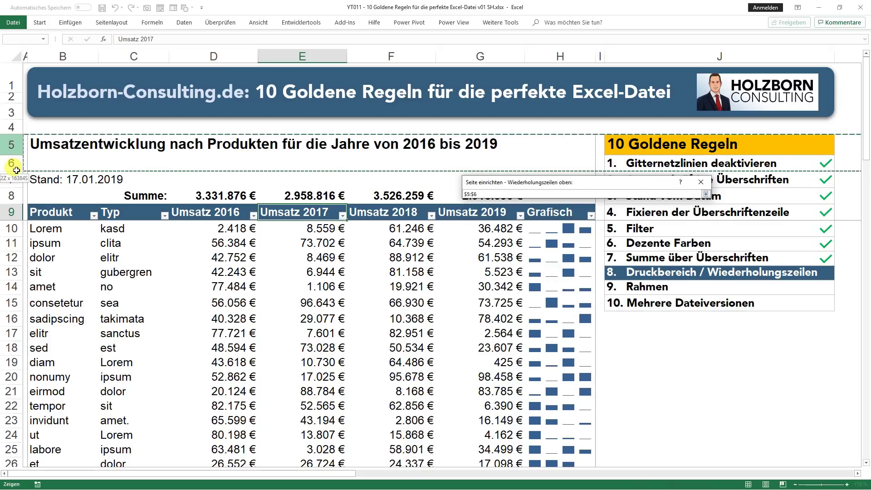
pyautogui.moveTo(16, 170); pyautogui.dragTo(15, 212)
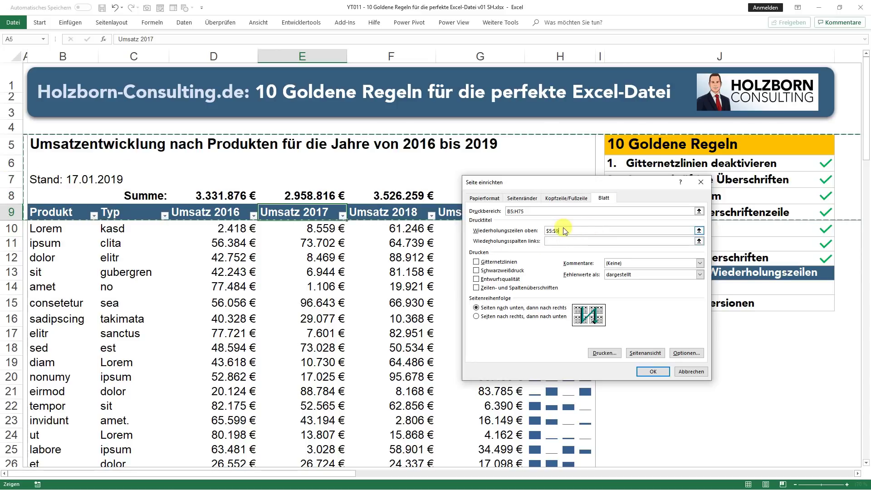
pyautogui.press('Tab')
# Confirm Page Setup and check in the print preview that page 2 repeats the header rows.
pyautogui.click(647, 372)
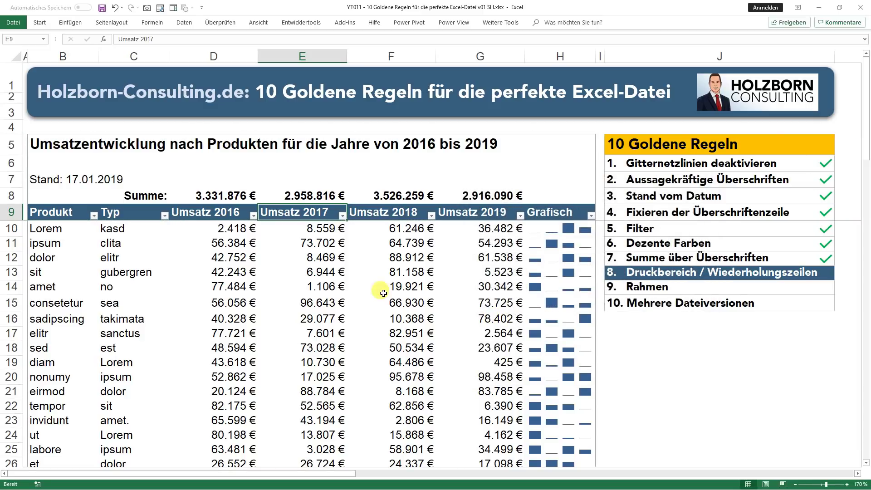
pyautogui.click(346, 248)
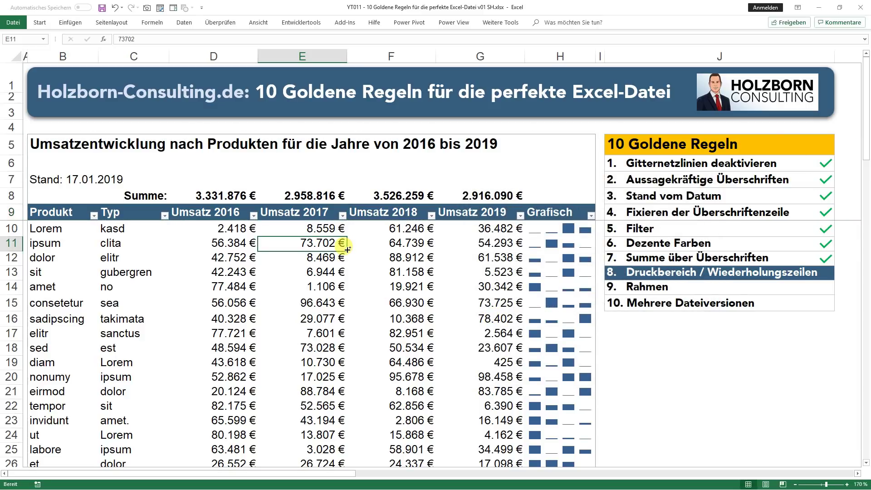
pyautogui.hotkey('ctrl', 'p')
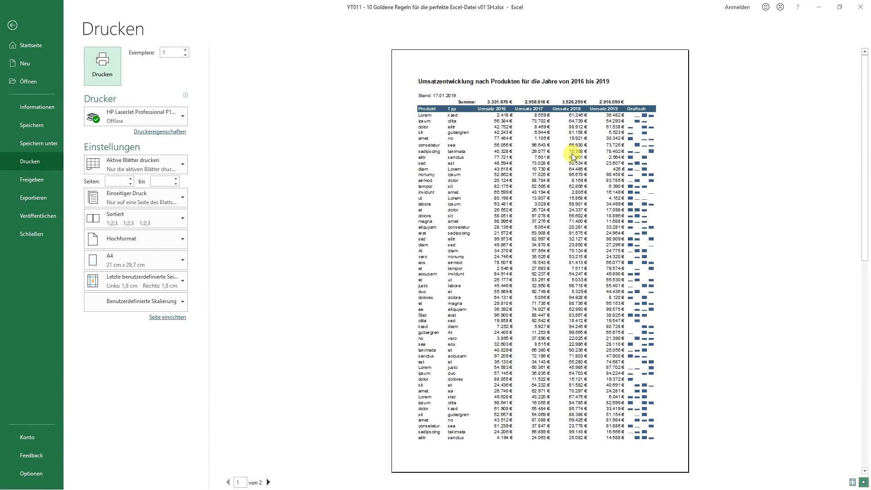
pyautogui.scroll(-1, 572, 156)
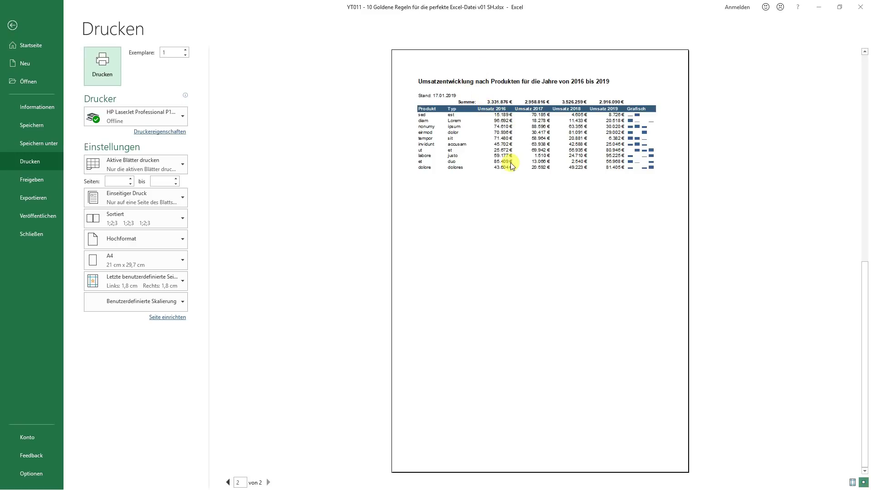
pyautogui.press('Escape')
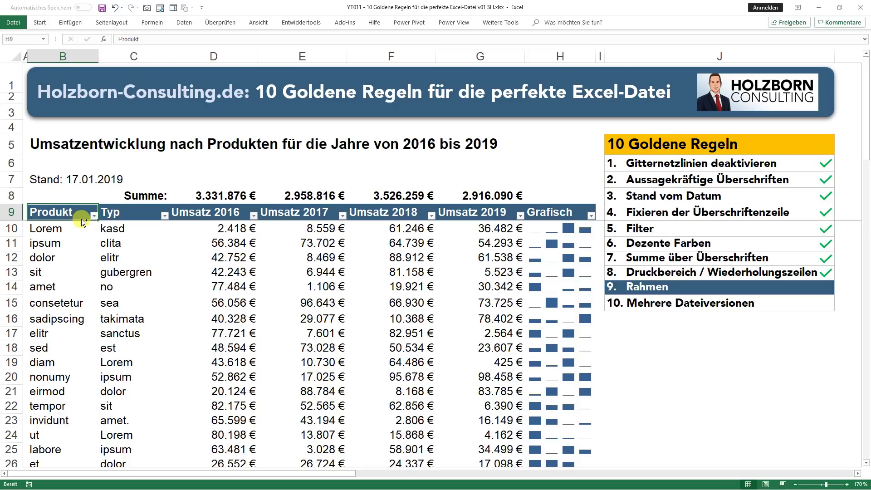
# Give table B9:H75 thin light grey outline and inside borders via Format Cells.
pyautogui.hotkey('ctrl', 'shift', 'Right')
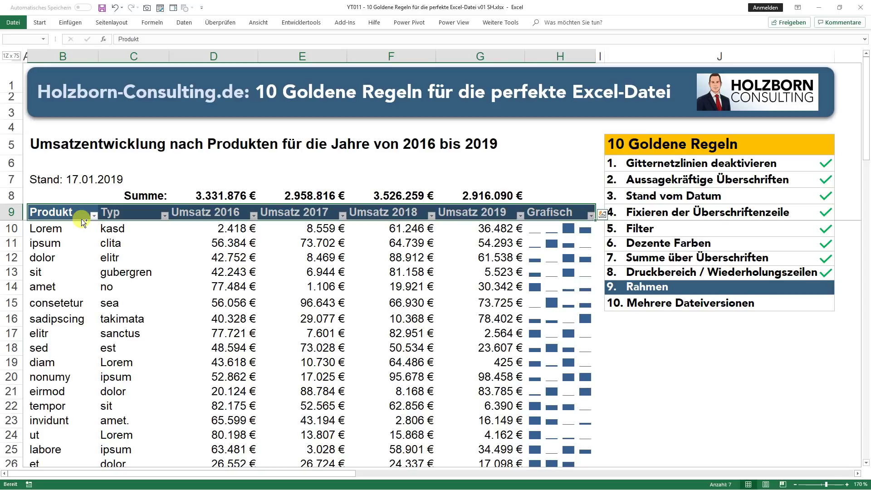
pyautogui.hotkey('ctrl', 'shift', 'Down')
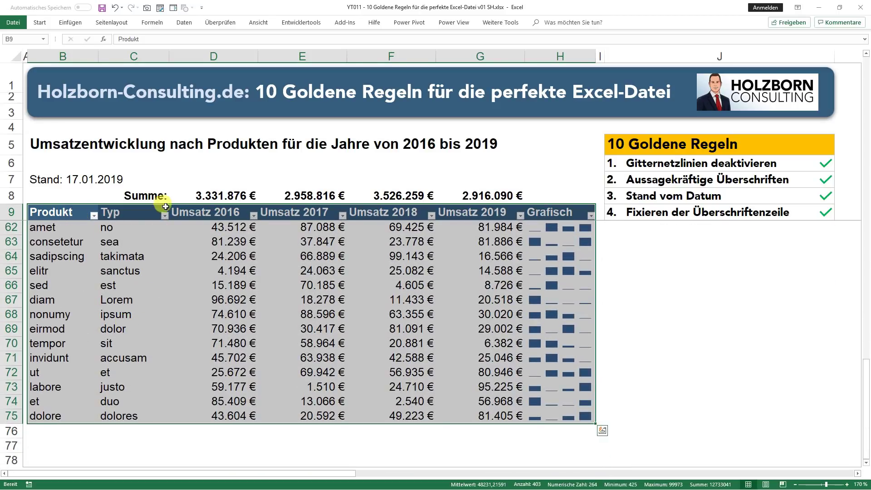
pyautogui.rightClick(209, 247)
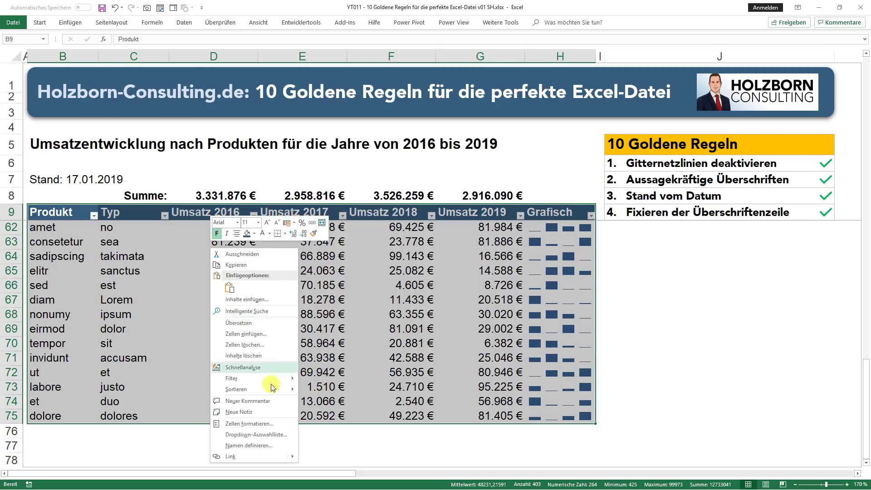
pyautogui.click(280, 429)
pyautogui.moveTo(257, 285); pyautogui.dragTo(338, 174)
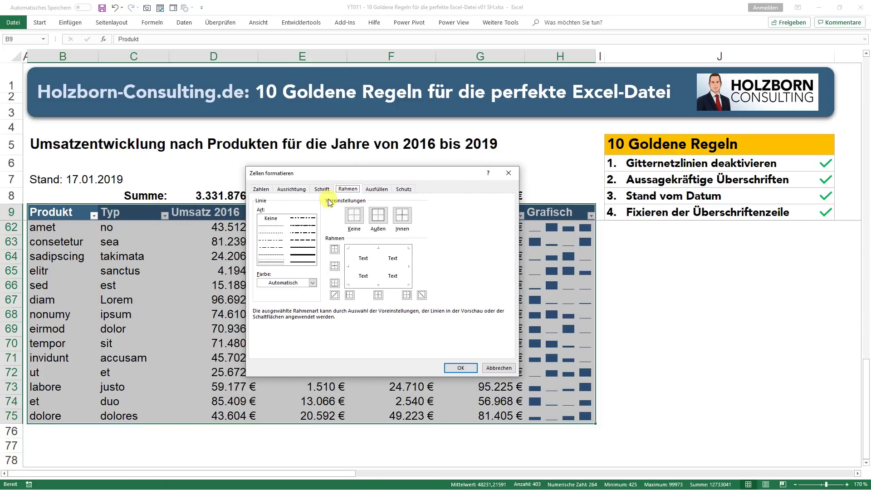
pyautogui.click(270, 282)
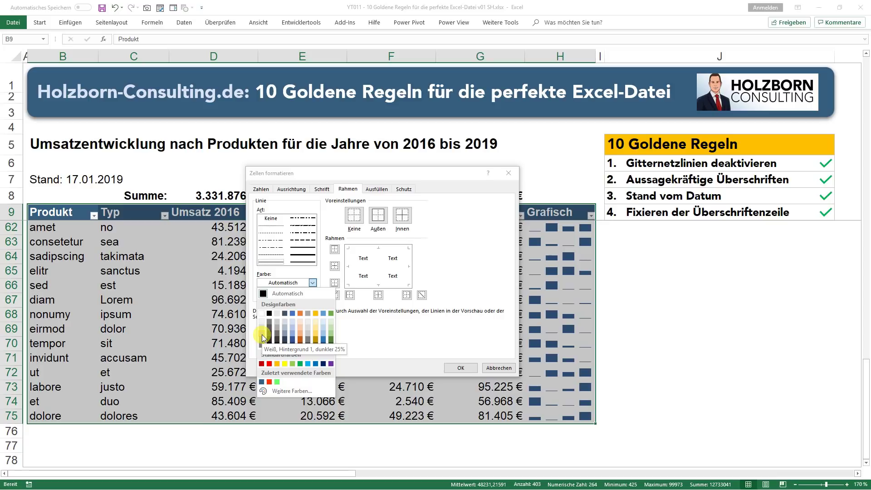
pyautogui.click(263, 334)
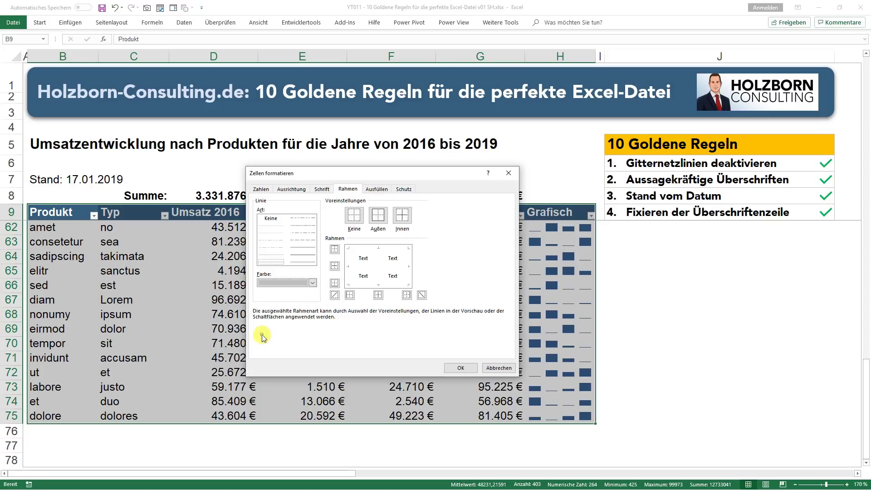
pyautogui.click(267, 263)
pyautogui.click(379, 217)
pyautogui.click(409, 217)
pyautogui.click(358, 257)
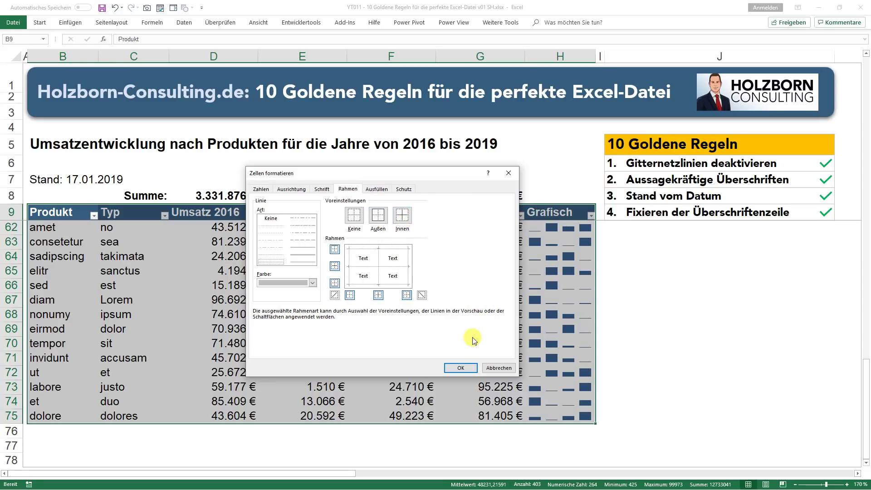
pyautogui.click(459, 368)
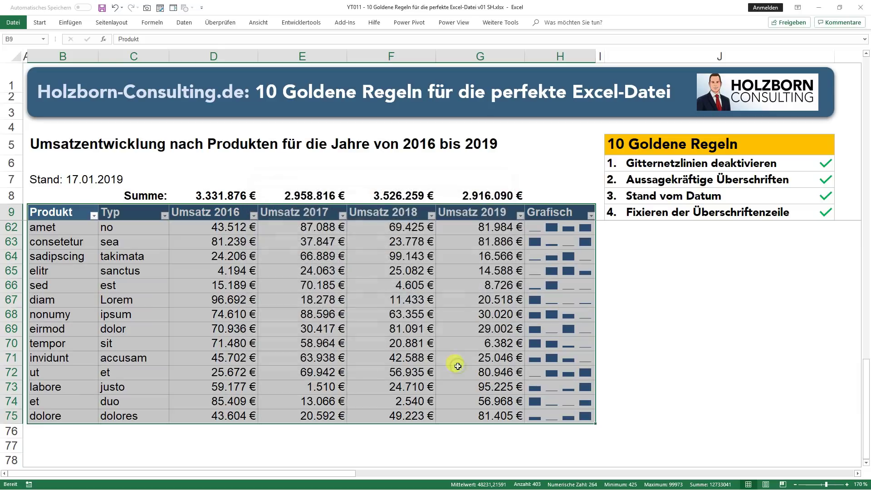
# Check the bordered table across the pages in the print preview.
pyautogui.hotkey('ctrl', 'Home')
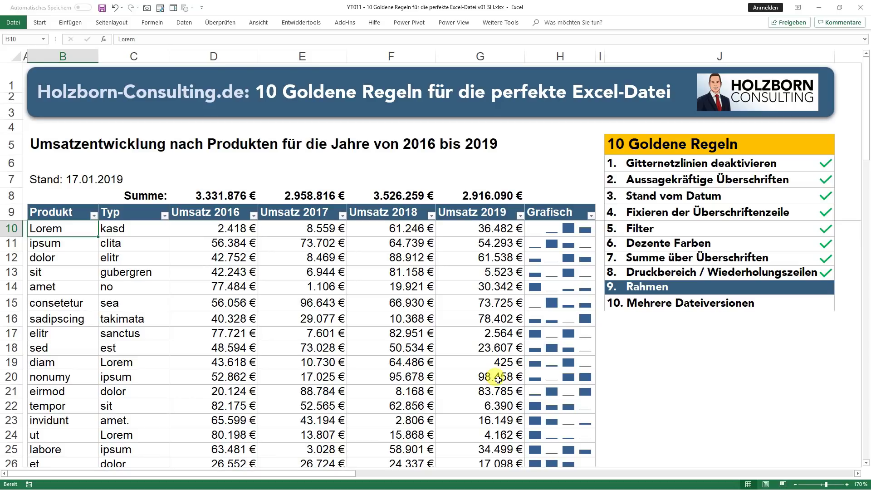
pyautogui.hotkey('ctrl', 'p')
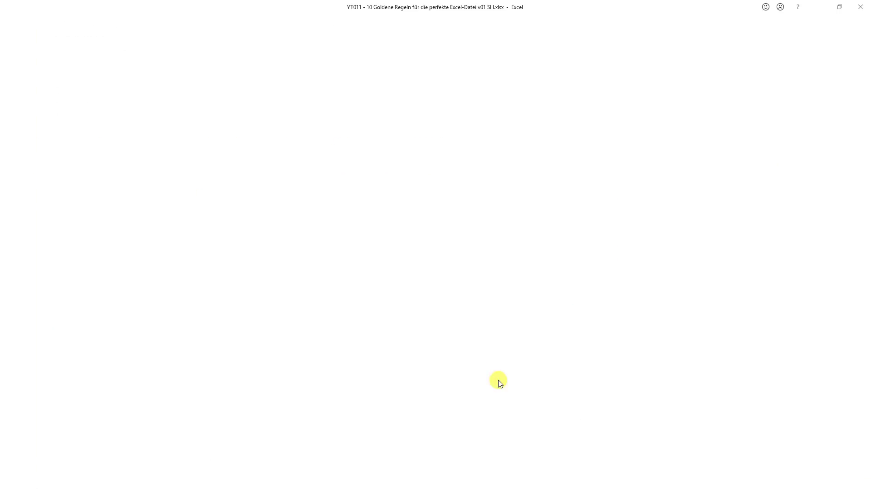
pyautogui.scroll(-3, 507, 250)
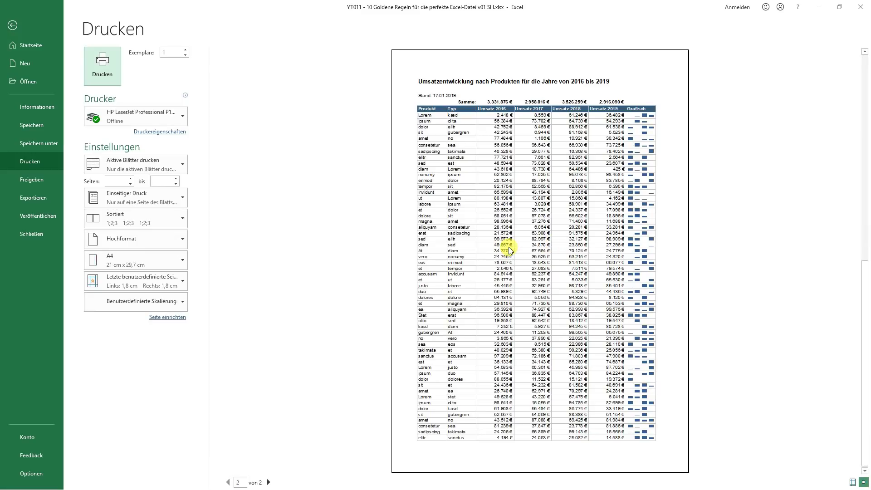
pyautogui.press('Escape')
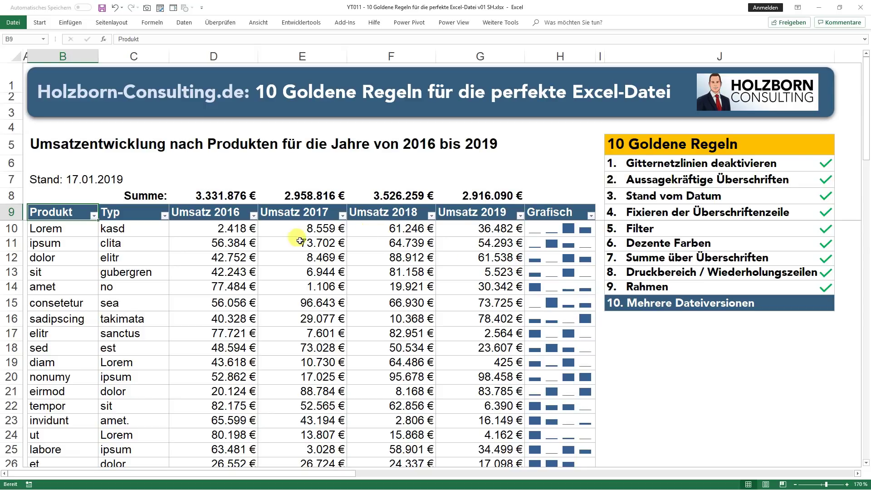
# Save the workbook as a new file with v02 replacing v01 in the name.
pyautogui.press('F12')
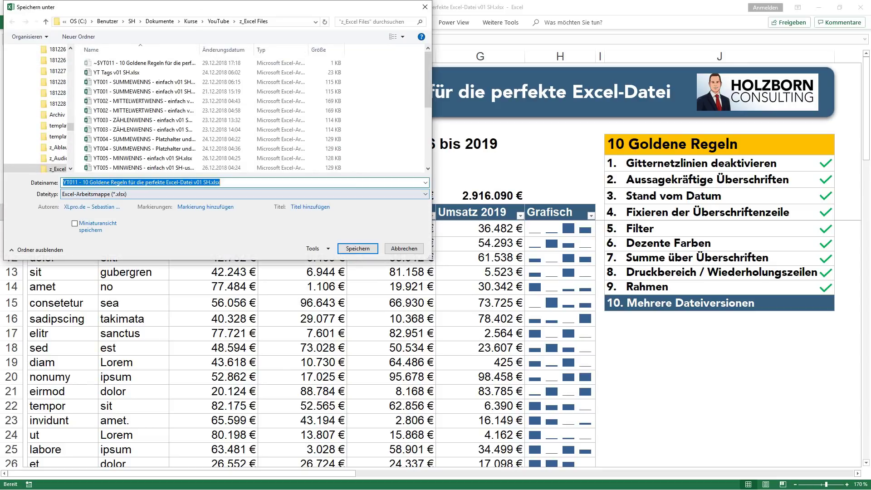
pyautogui.moveTo(261, 10); pyautogui.dragTo(352, 109)
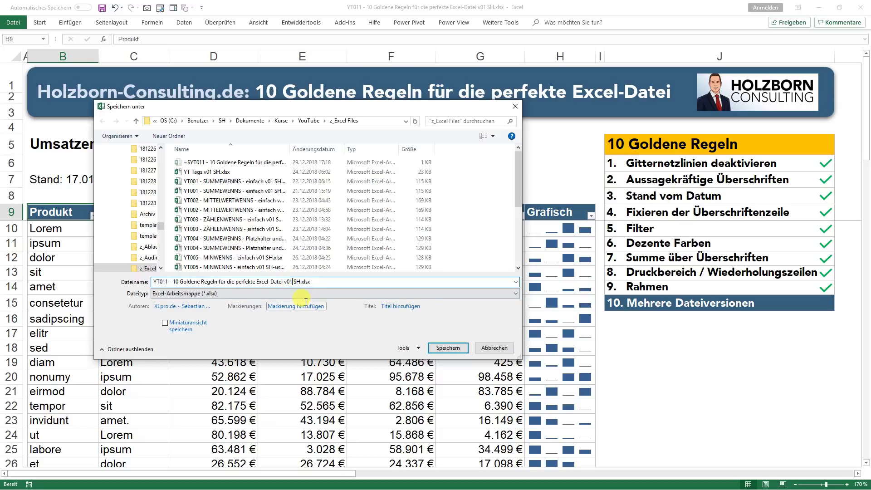
pyautogui.press('BackSpace')
pyautogui.write('2')
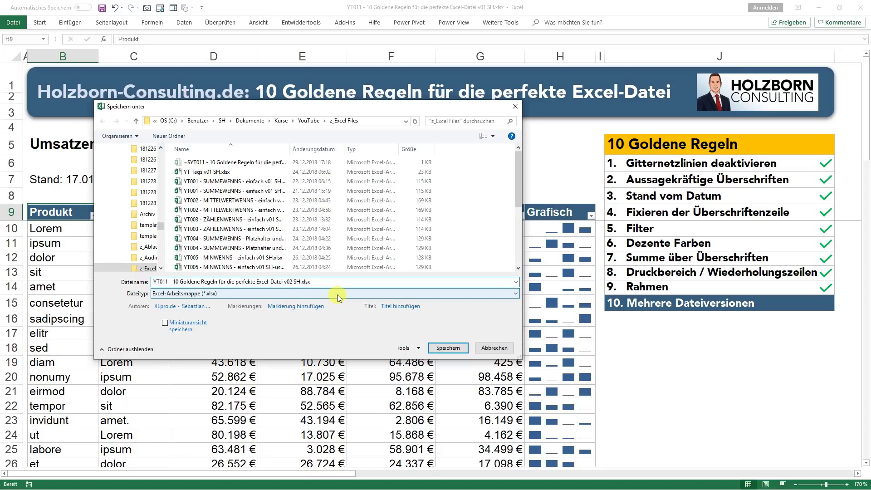
pyautogui.press('Return')
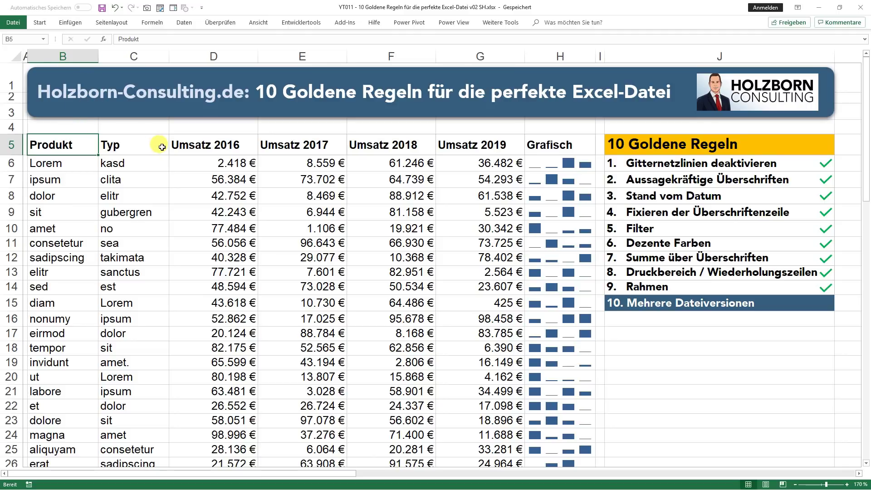
pyautogui.scroll(-3, 191, 150)
pyautogui.scroll(-4, 192, 151)
pyautogui.scroll(-10, 193, 152)
pyautogui.scroll(-6, 193, 155)
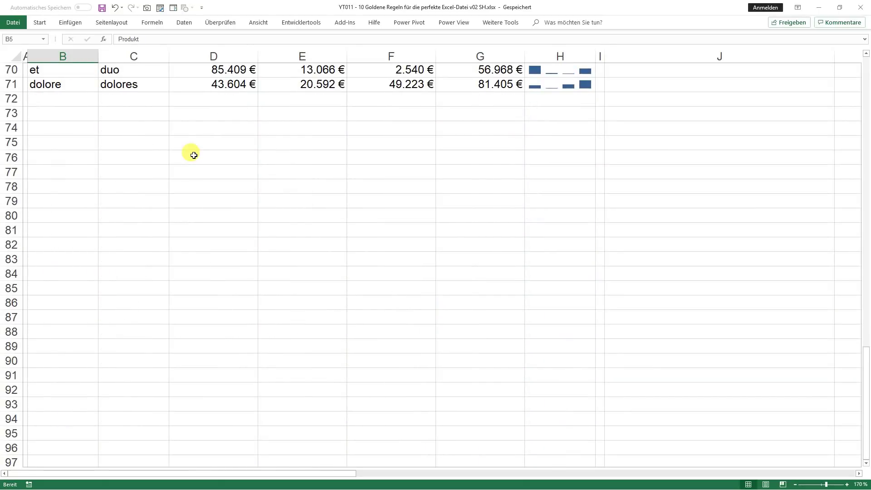
pyautogui.hotkey('ctrl', 'Home')
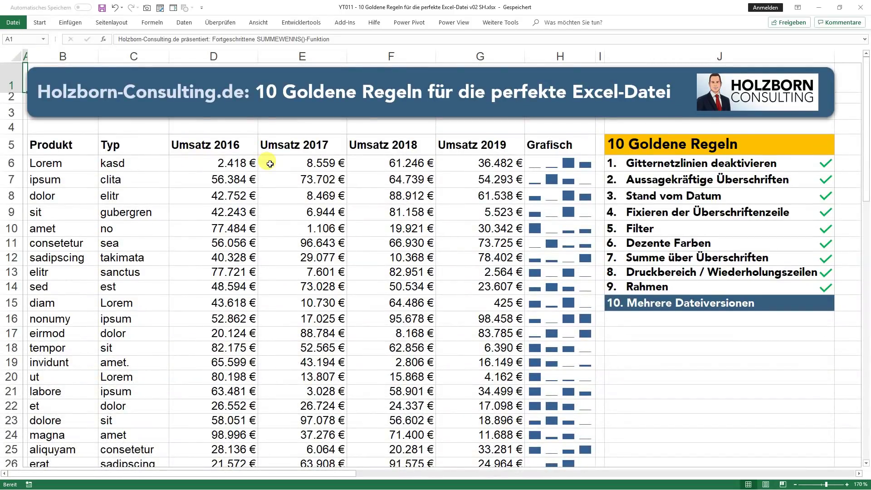
pyautogui.hotkey('ctrl', 'p')
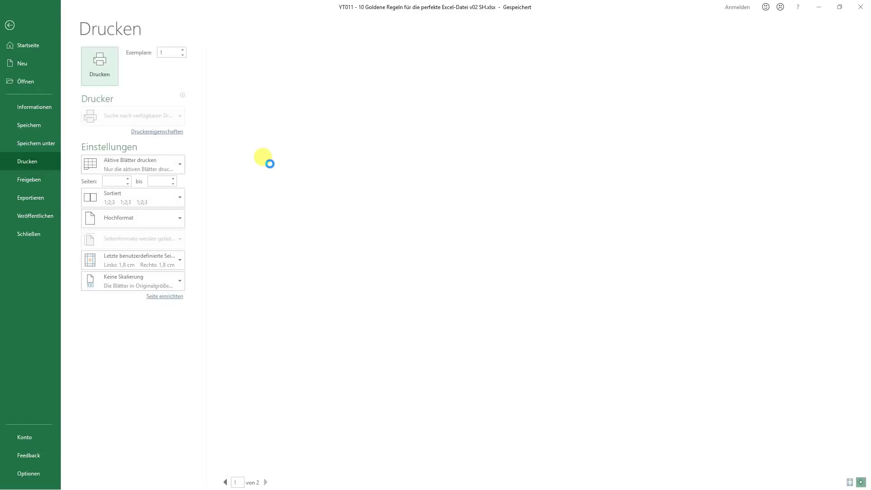
pyautogui.scroll(-2, 535, 193)
pyautogui.scroll(-1, 538, 196)
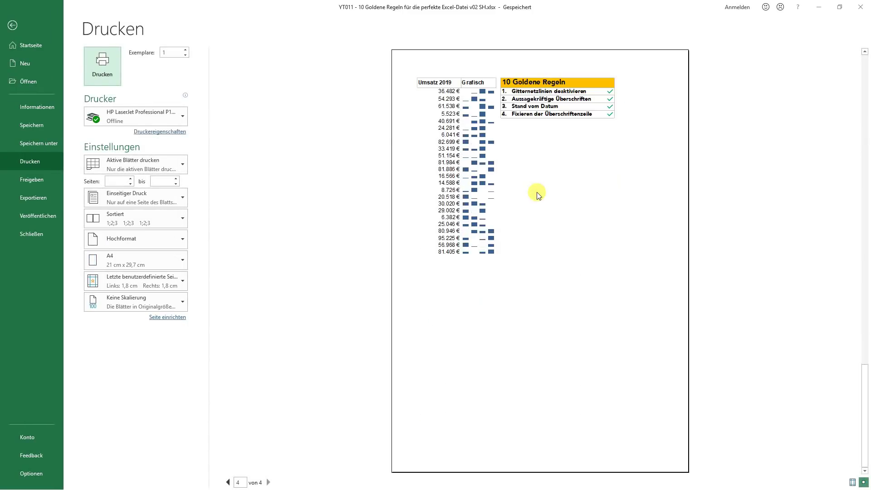
pyautogui.press('Escape')
pyautogui.click(84, 139)
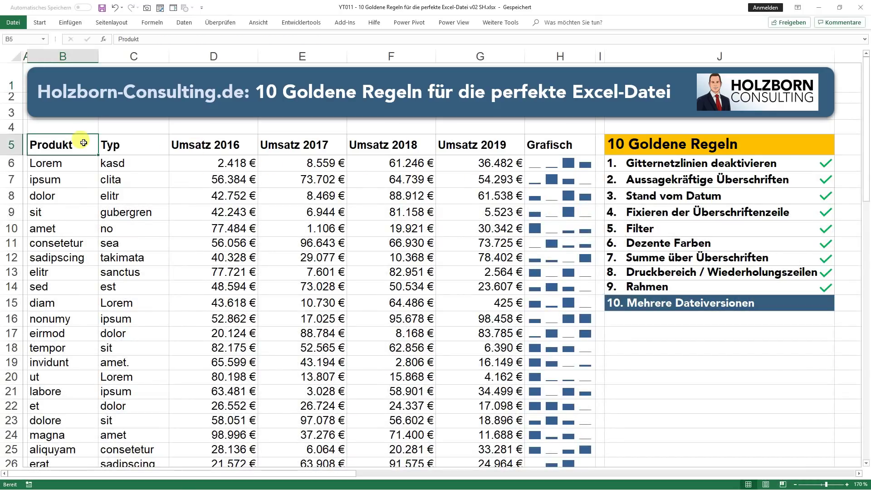